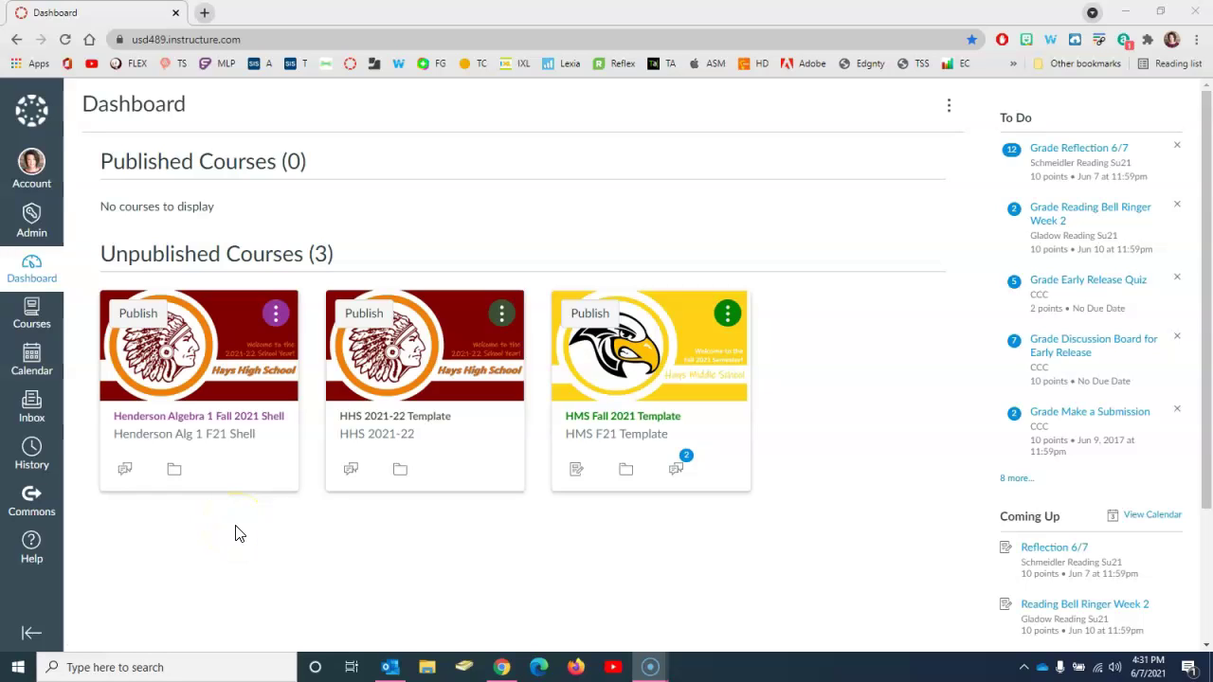
Step: Open the Algebra 1 Fall 2021 Shell course home page from the Dashboard
click(223, 562)
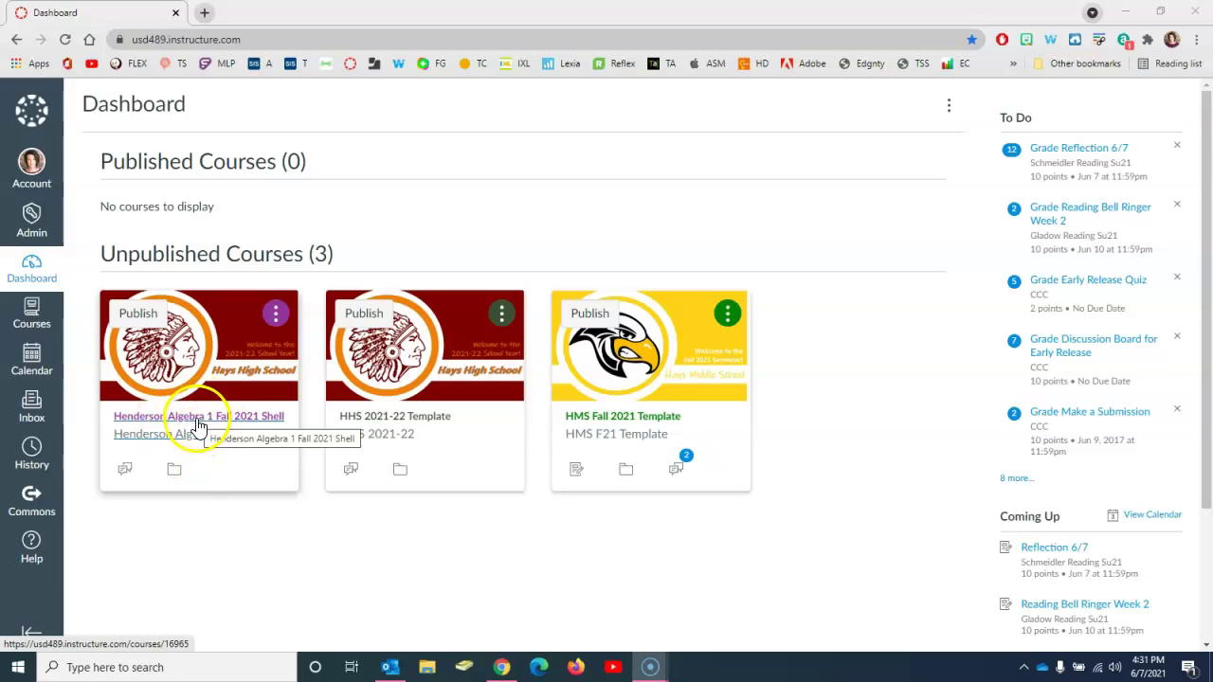
click(198, 423)
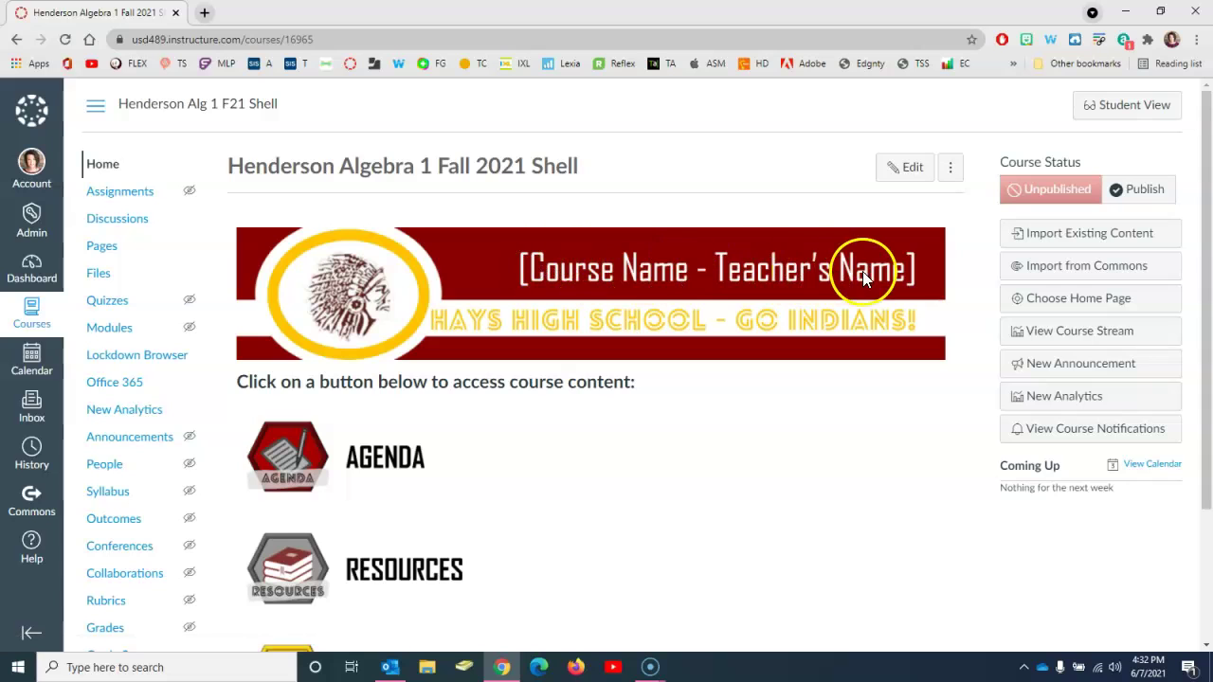
Step: Download HHS Canvas Template Artwork.pptx from the course's Artwork folder to the Desktop
click(97, 275)
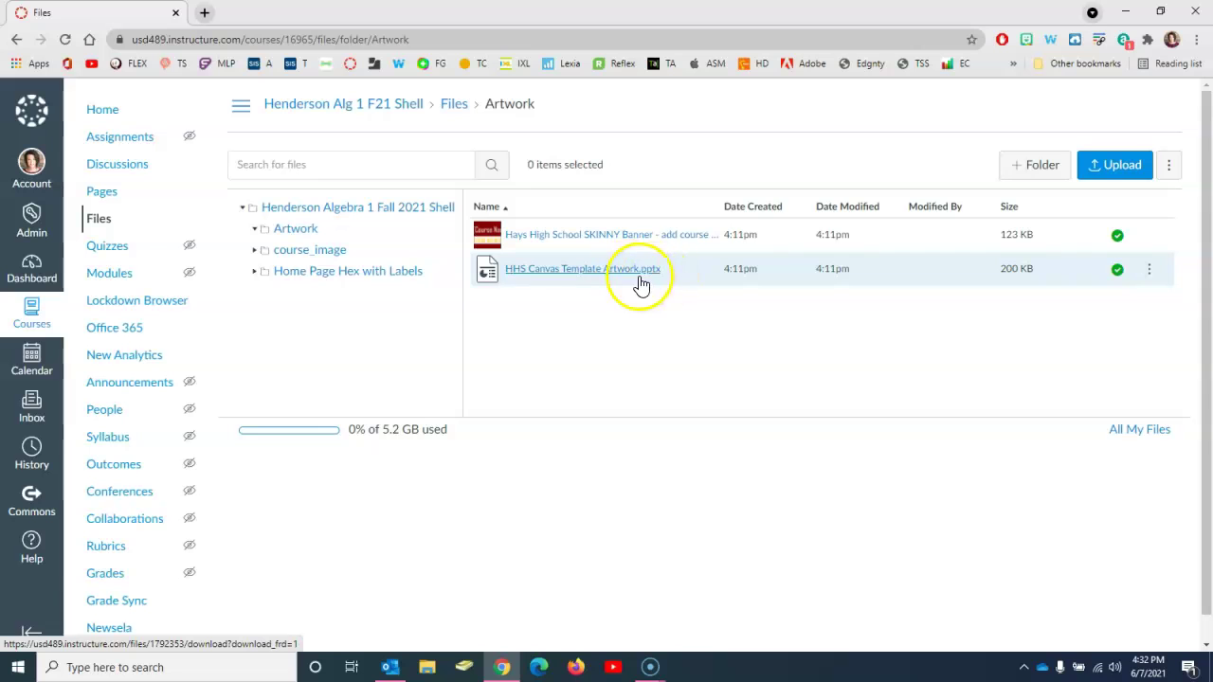
click(585, 270)
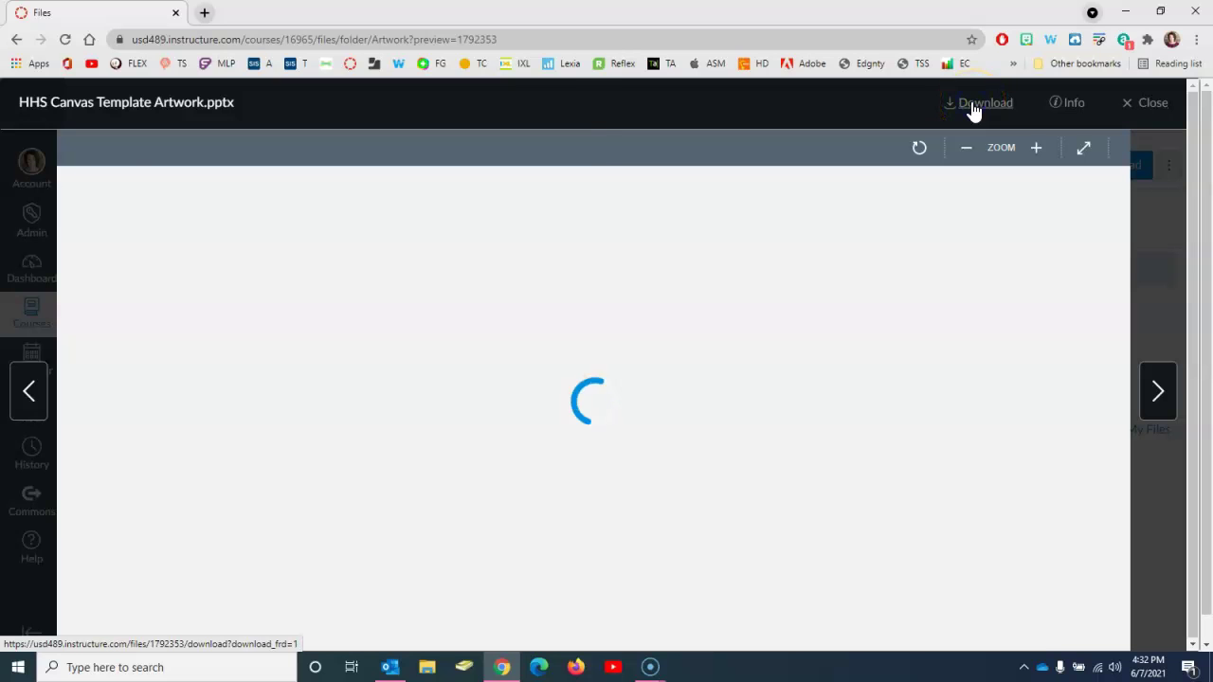
click(976, 103)
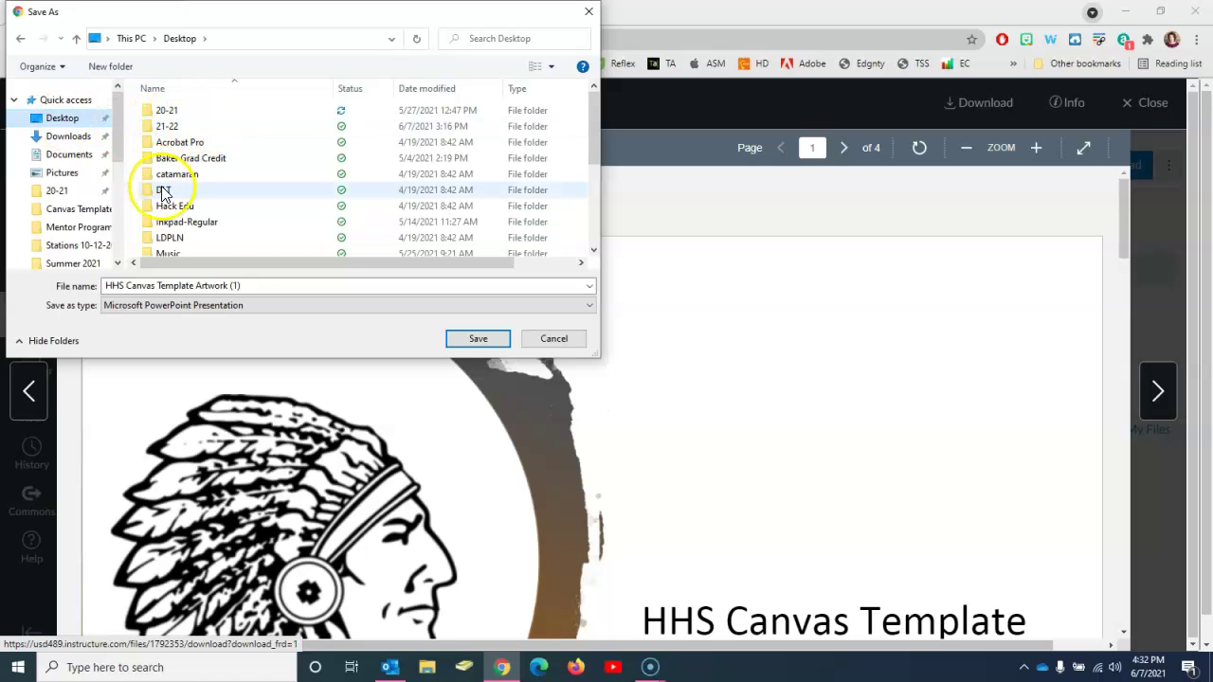
click(474, 339)
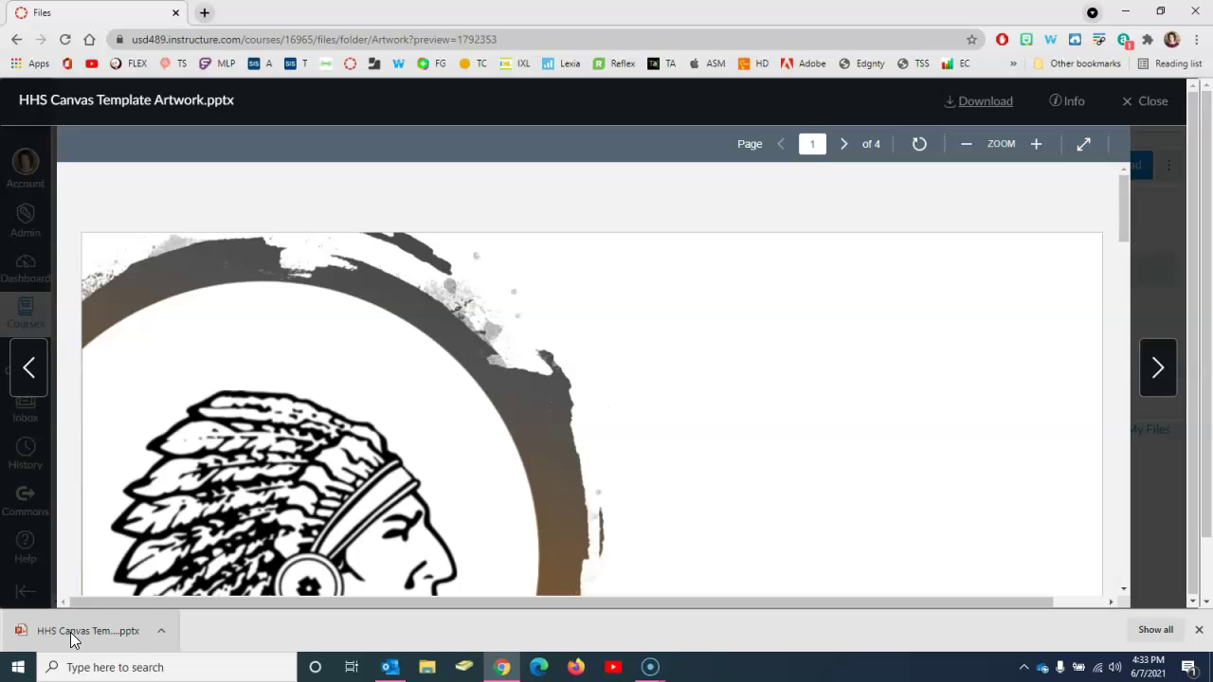
Step: Open the downloaded template and retitle the slide 2 banner 'Algebra 1 - ' plus the teacher's name
click(147, 637)
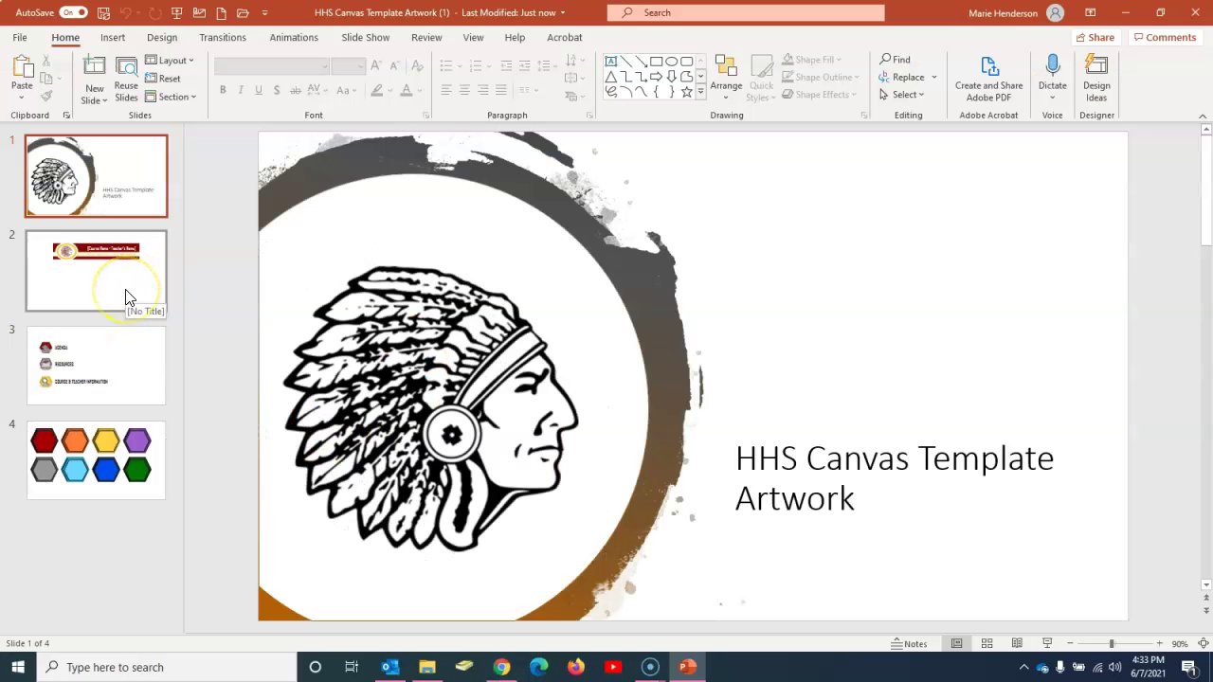
click(127, 290)
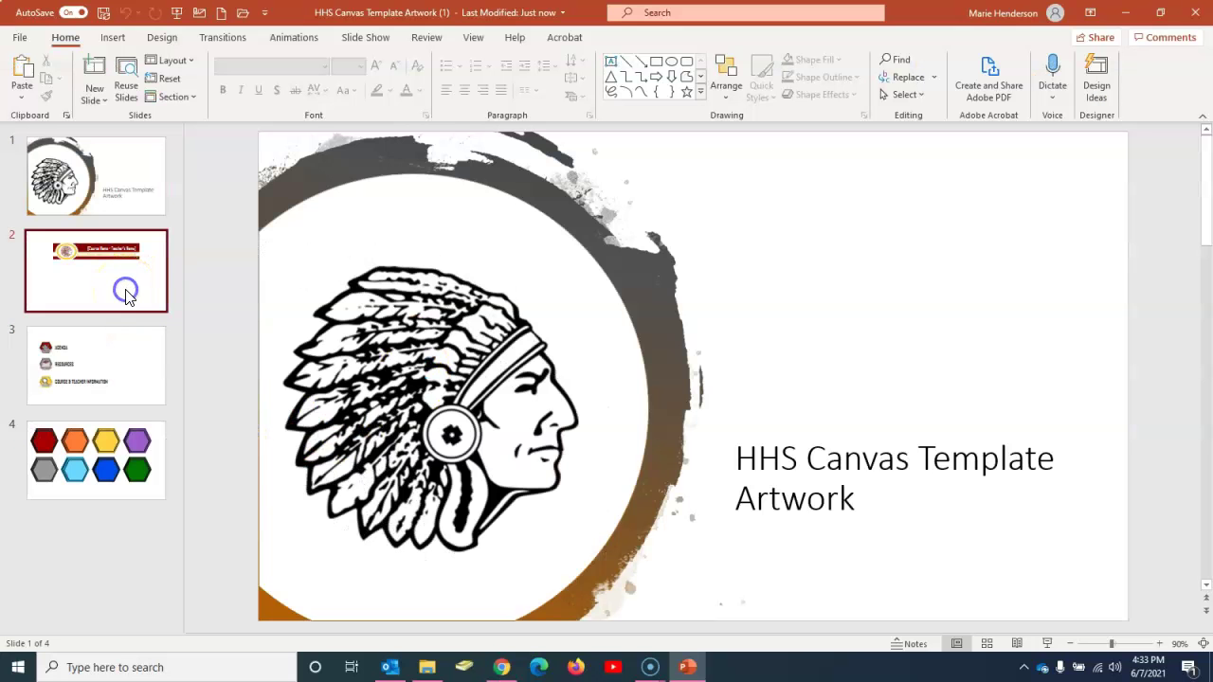
click(647, 234)
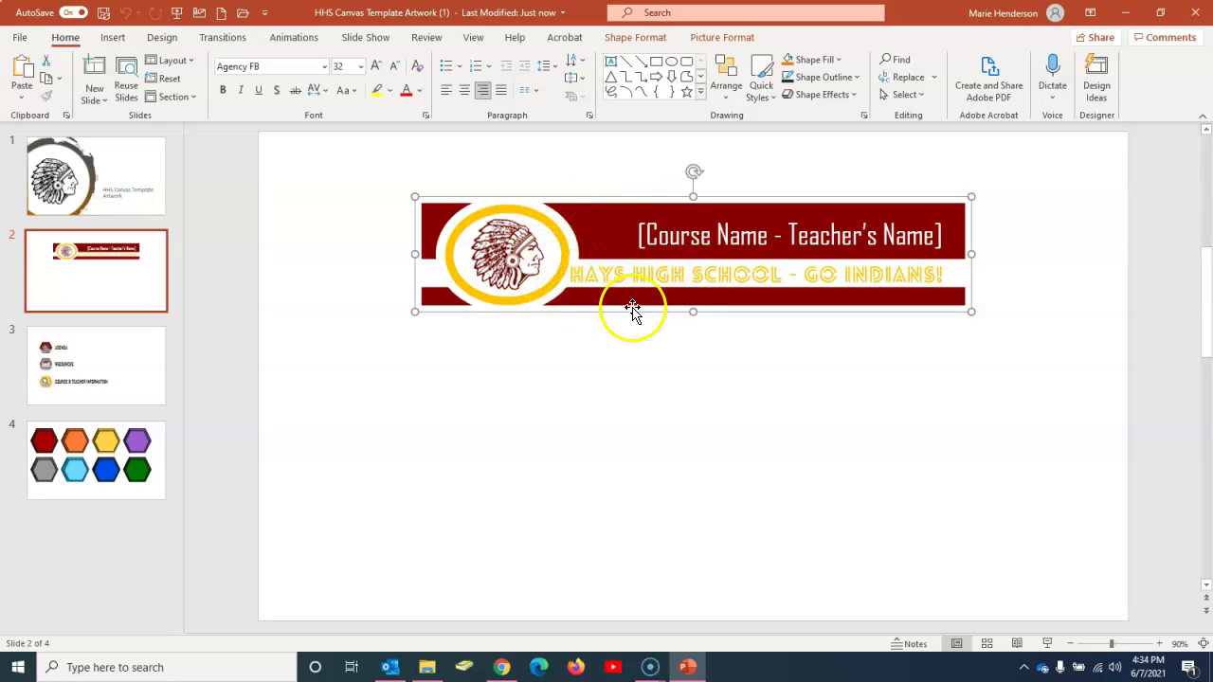
click(673, 236)
click(648, 236)
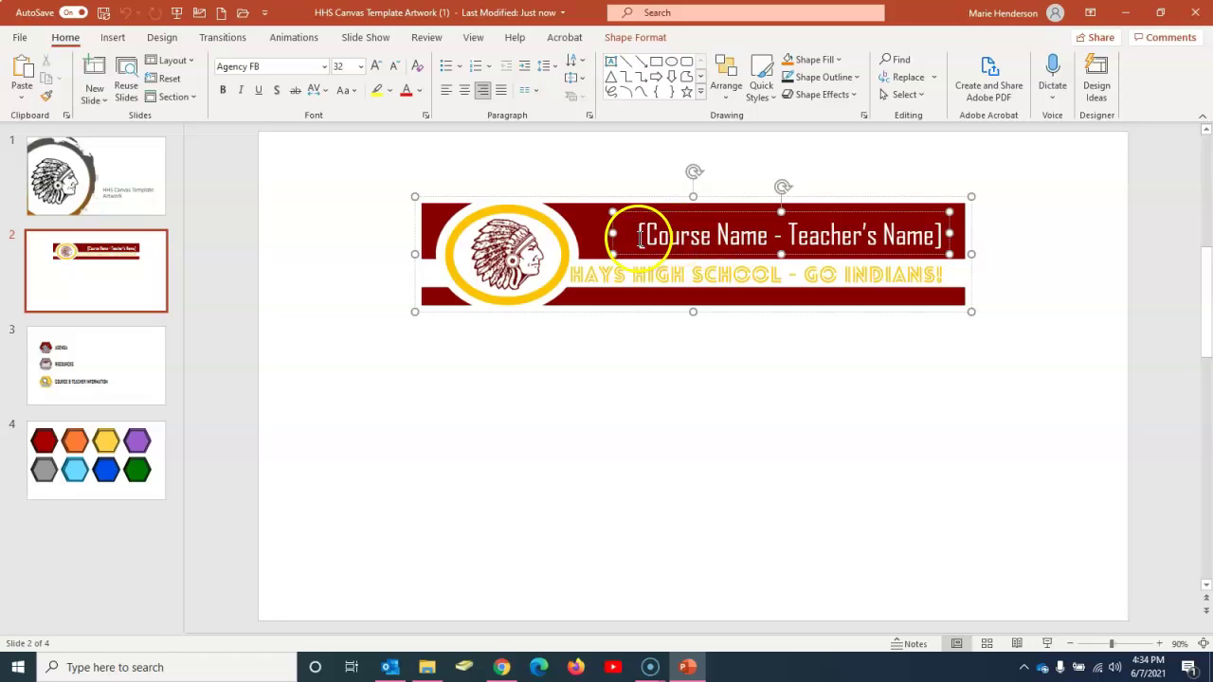
drag(648, 236, 926, 233)
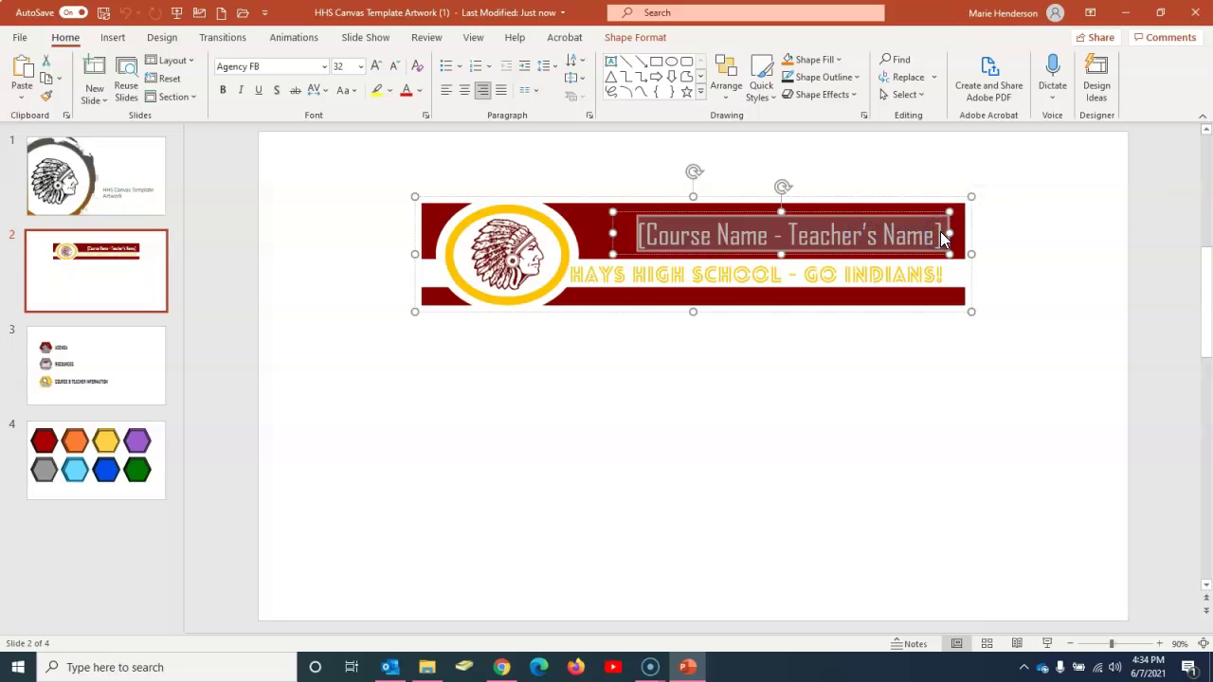
text(Algebra 1)
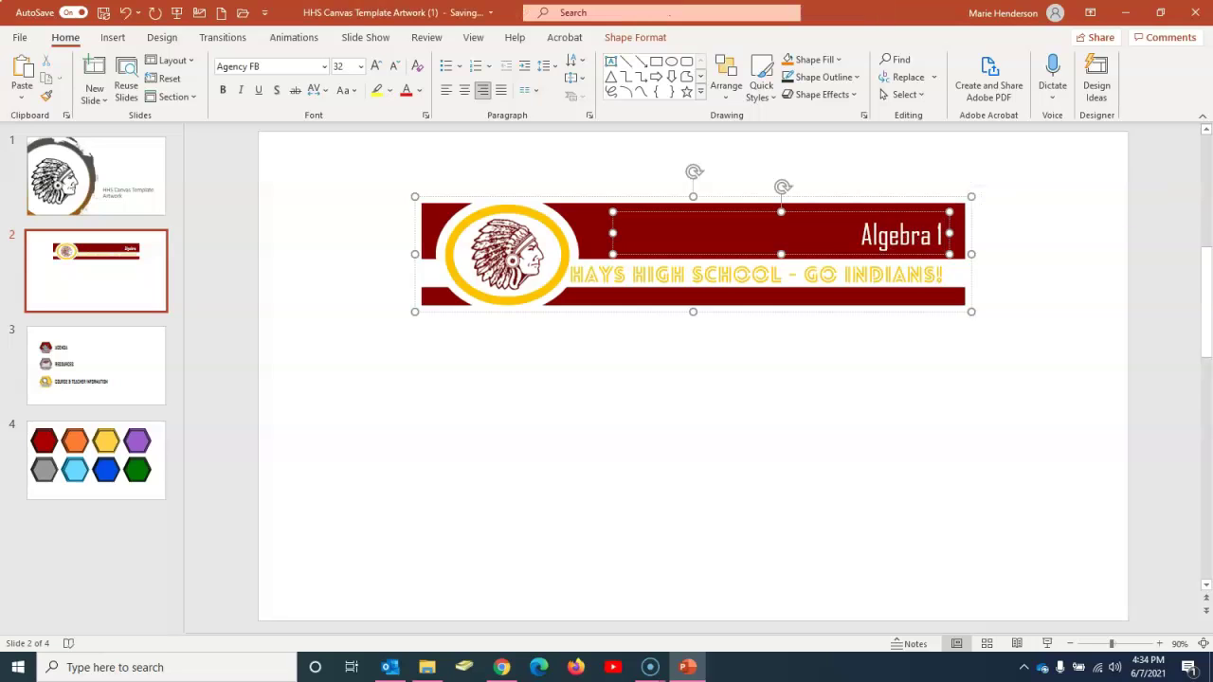
text( - Mrs. Henderson)
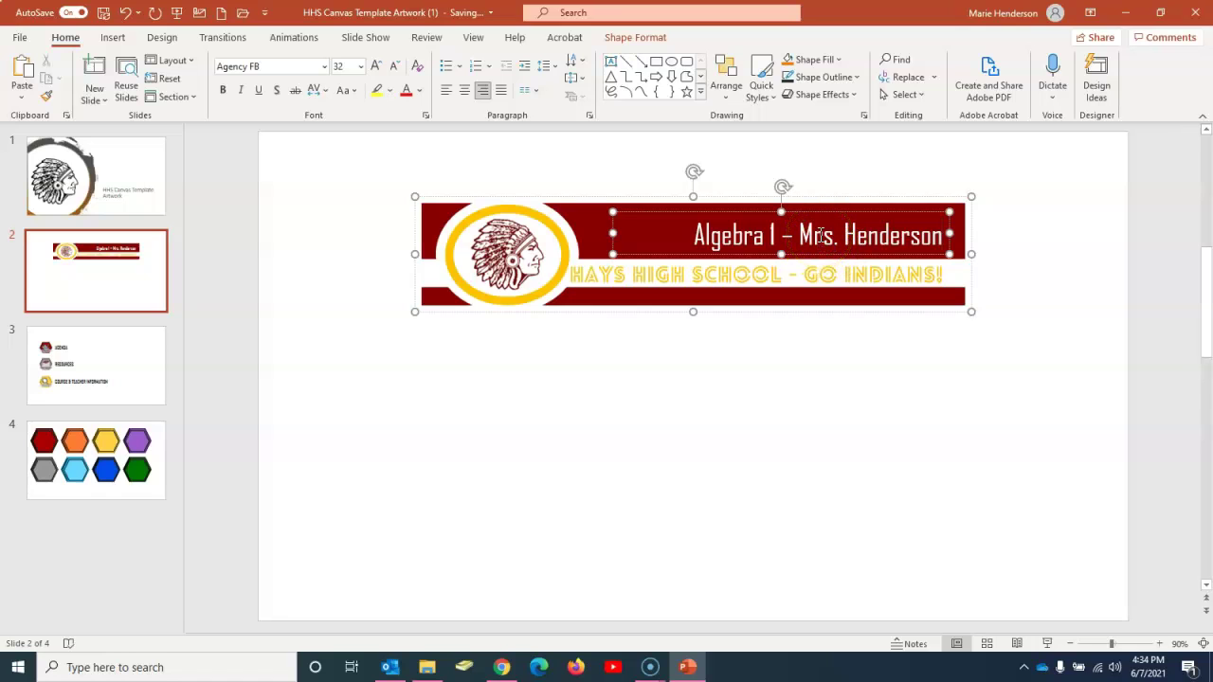
Step: Enlarge the slide 2 banner title from 32 to 36 pt, then reselect the whole banner group
triple_click(820, 236)
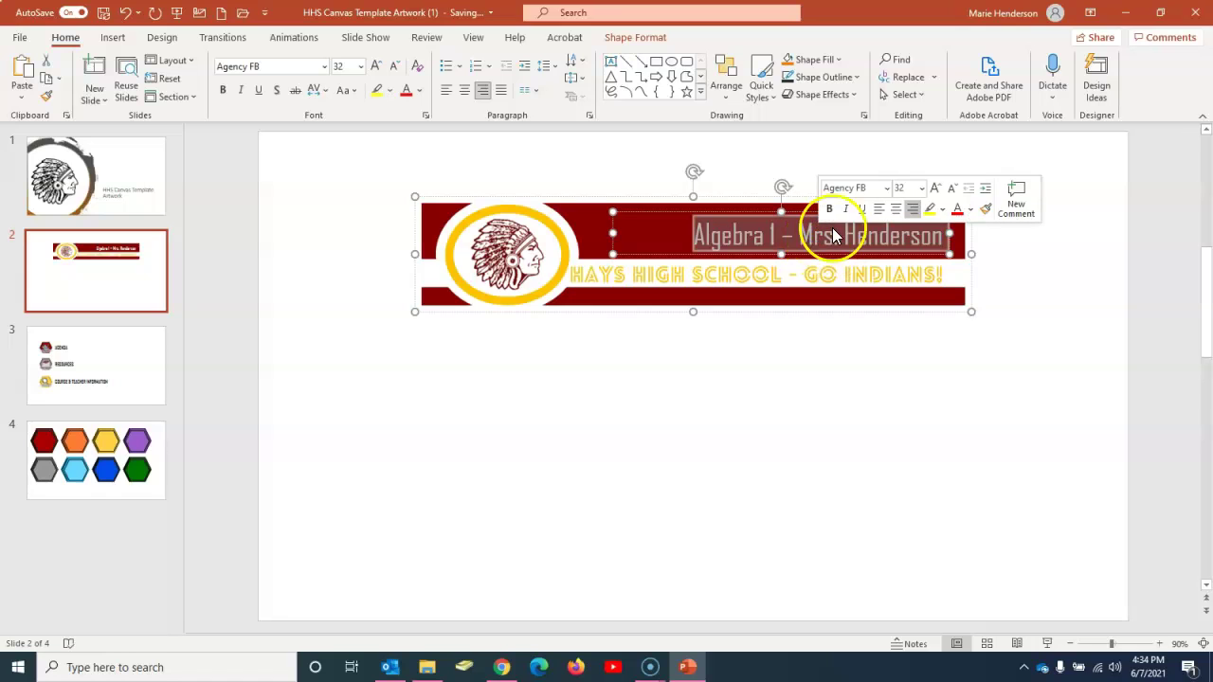
click(934, 189)
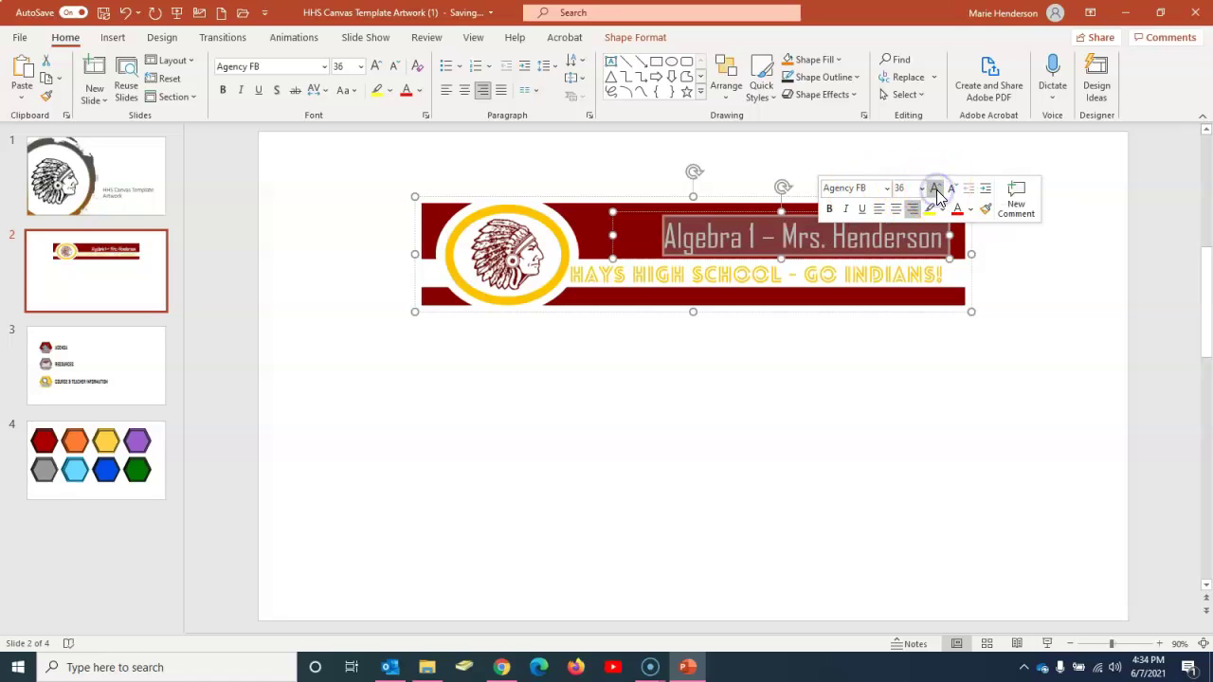
click(766, 213)
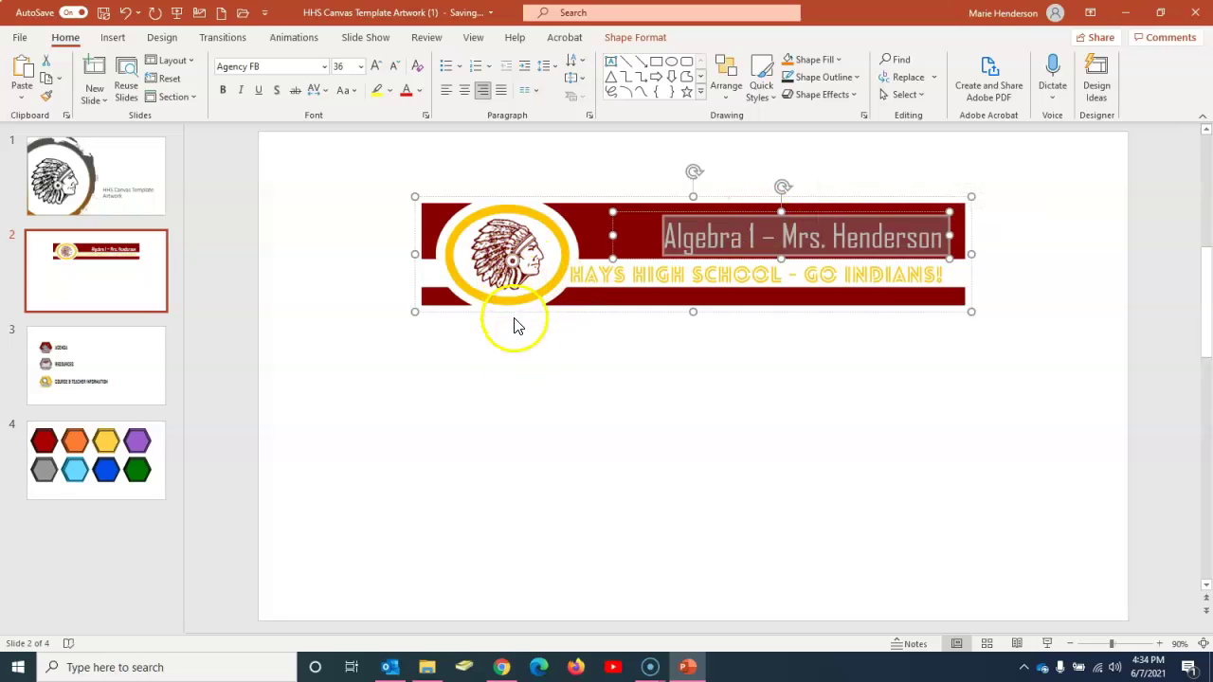
click(531, 384)
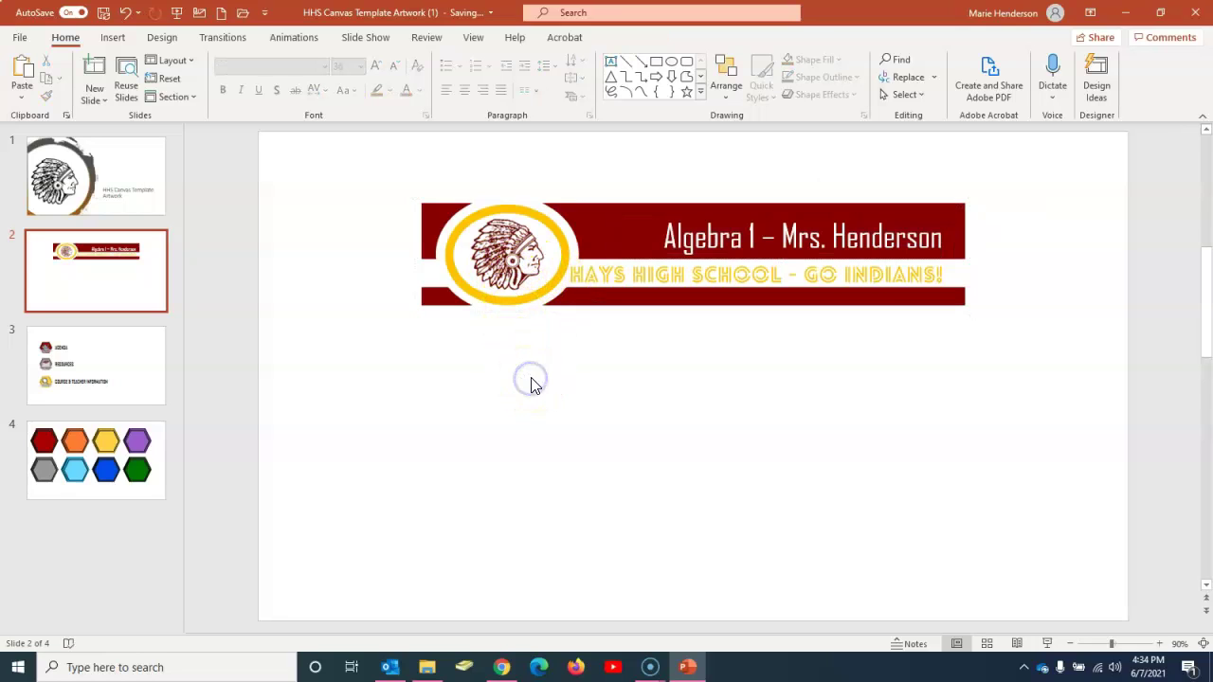
click(534, 376)
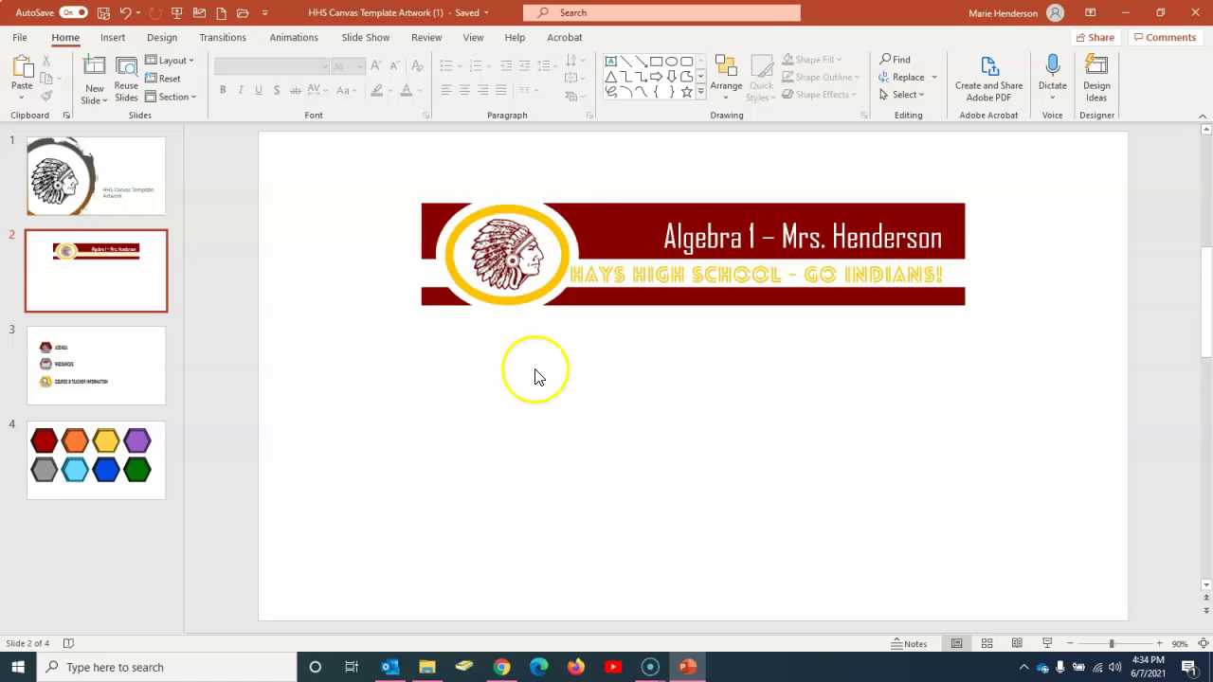
click(583, 224)
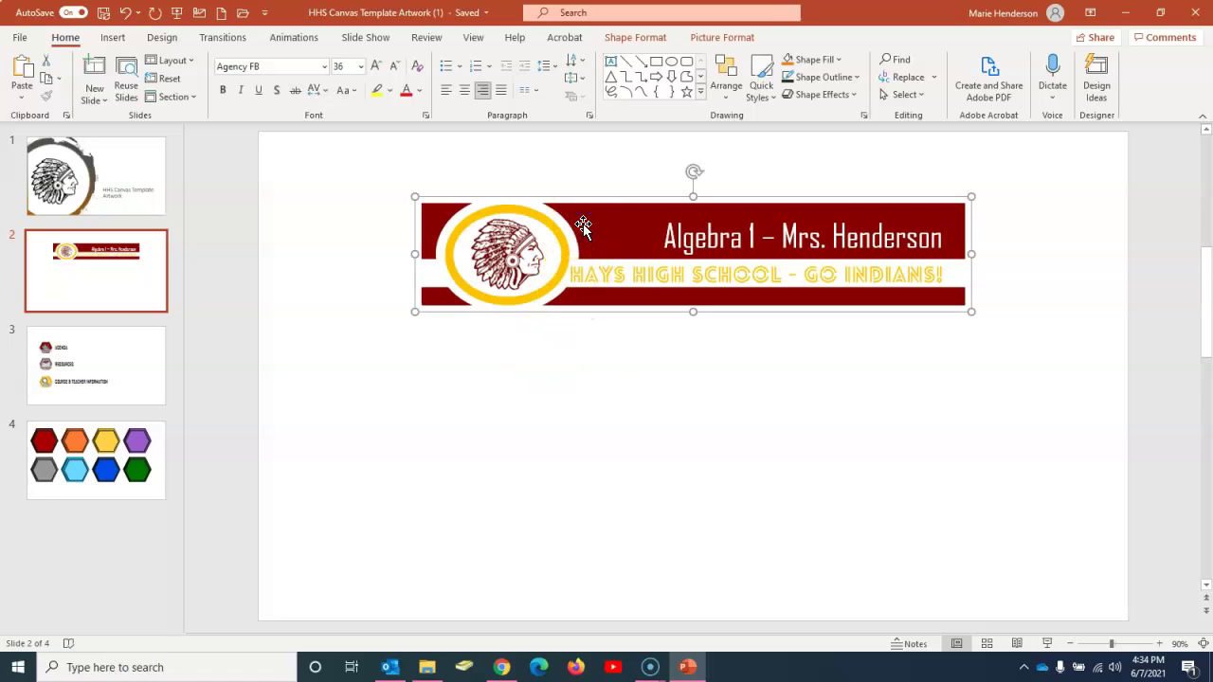
Step: Export the banner group as a PNG picture named 'Henderson canvas banner' on the Desktop
right_click(584, 225)
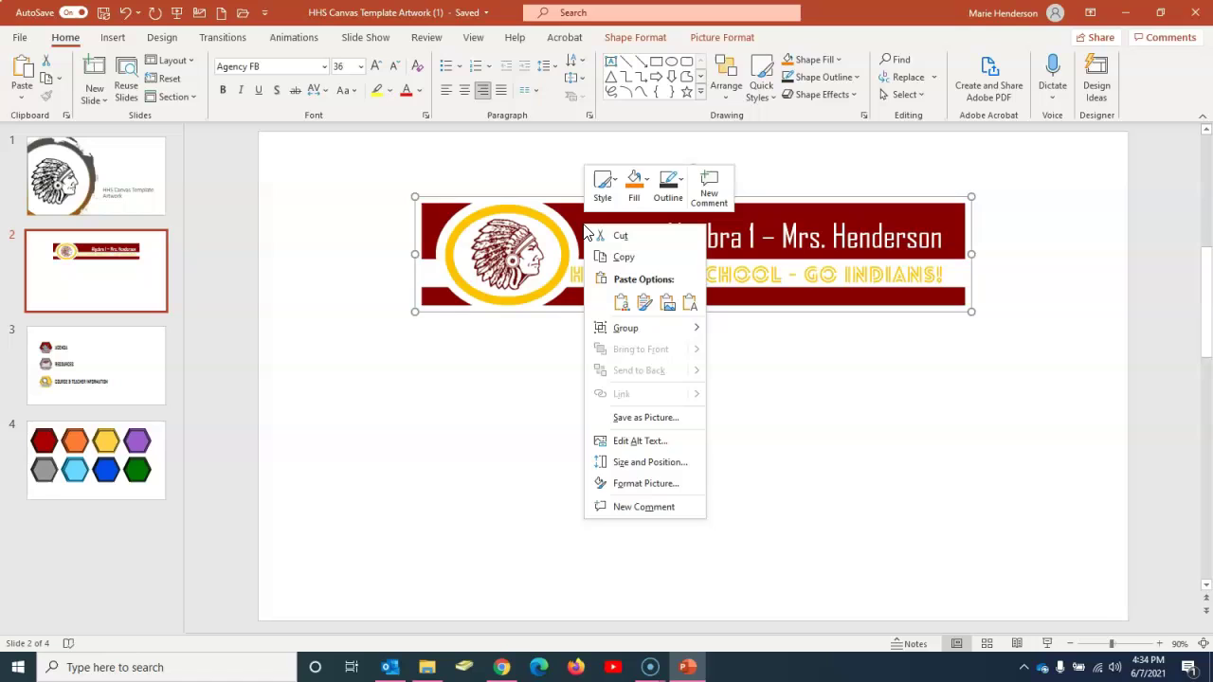
click(629, 418)
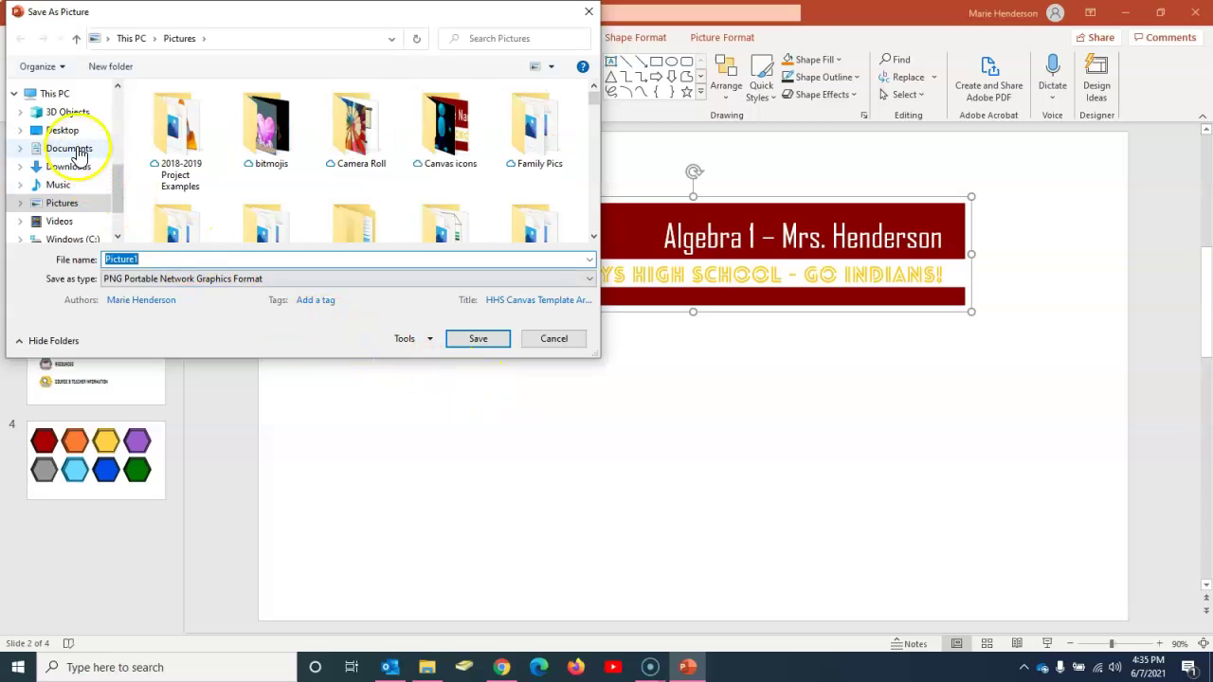
click(62, 130)
click(147, 258)
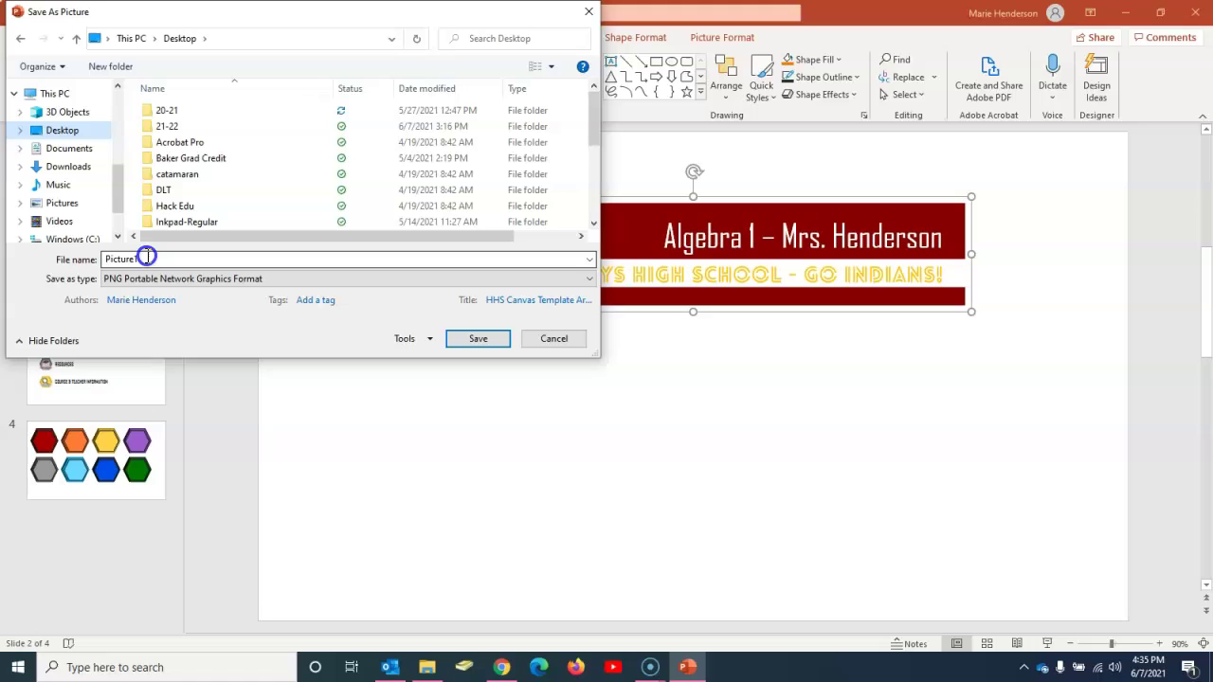
double_click(147, 258)
text(Henderson canvas banner)
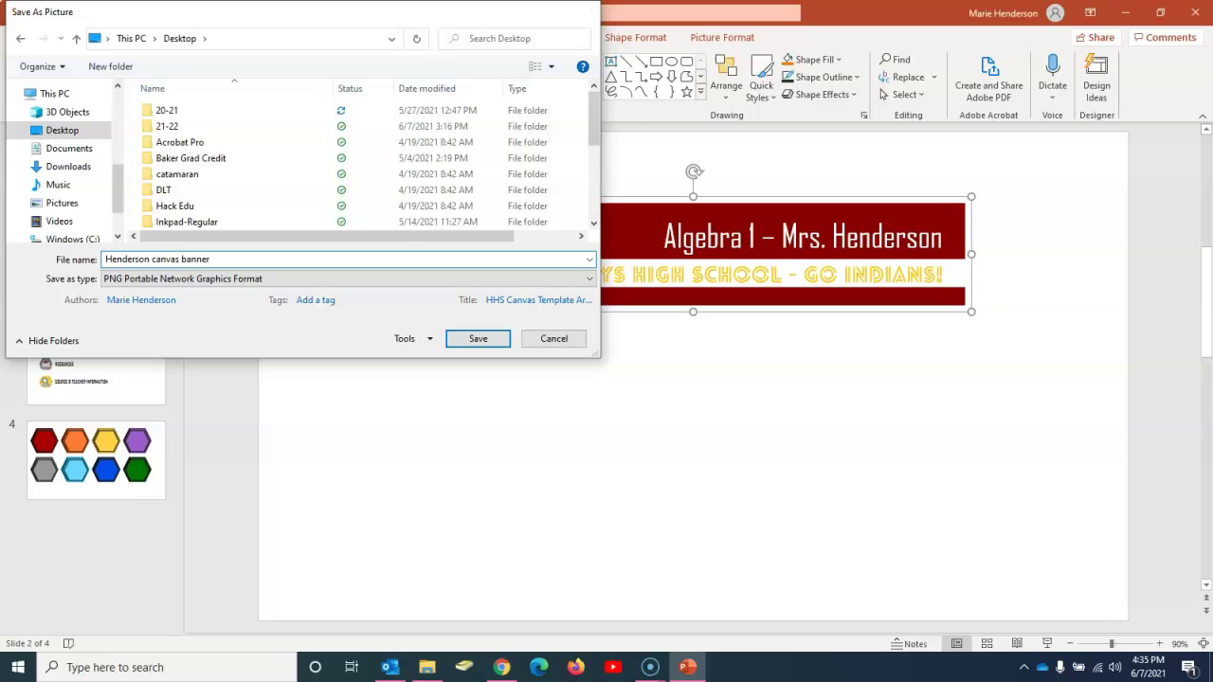
key(Return)
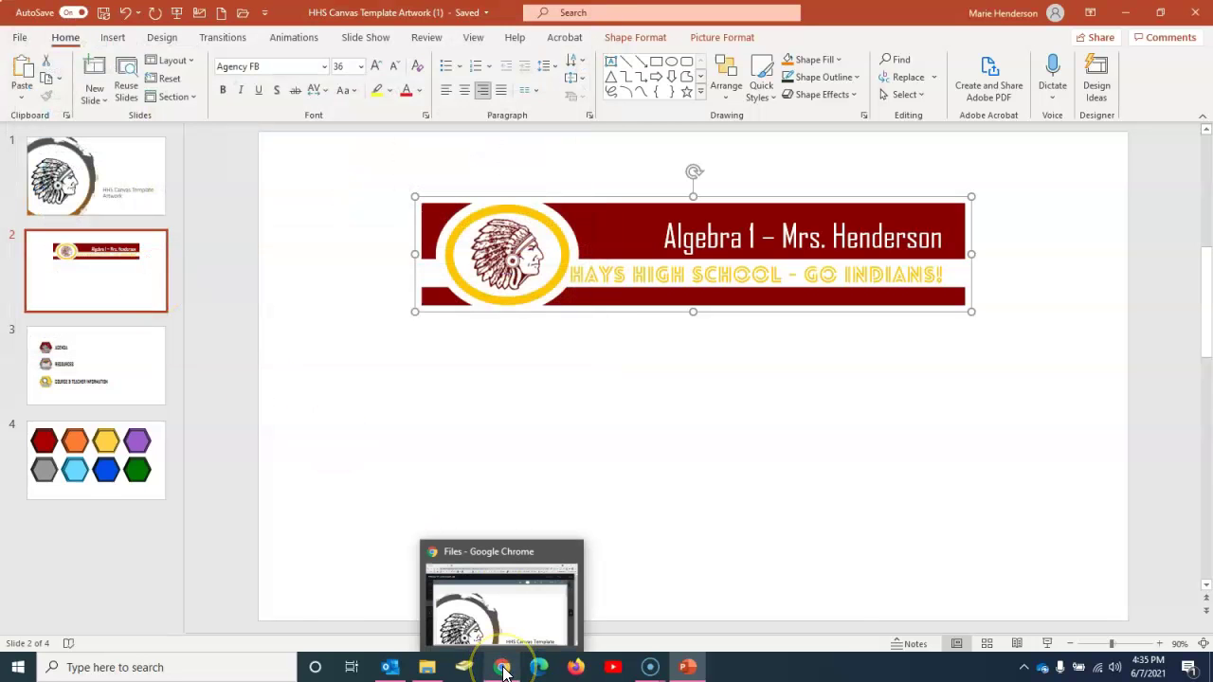
Step: Upload Henderson canvas banner.png from the Desktop into the course's Artwork folder
click(502, 670)
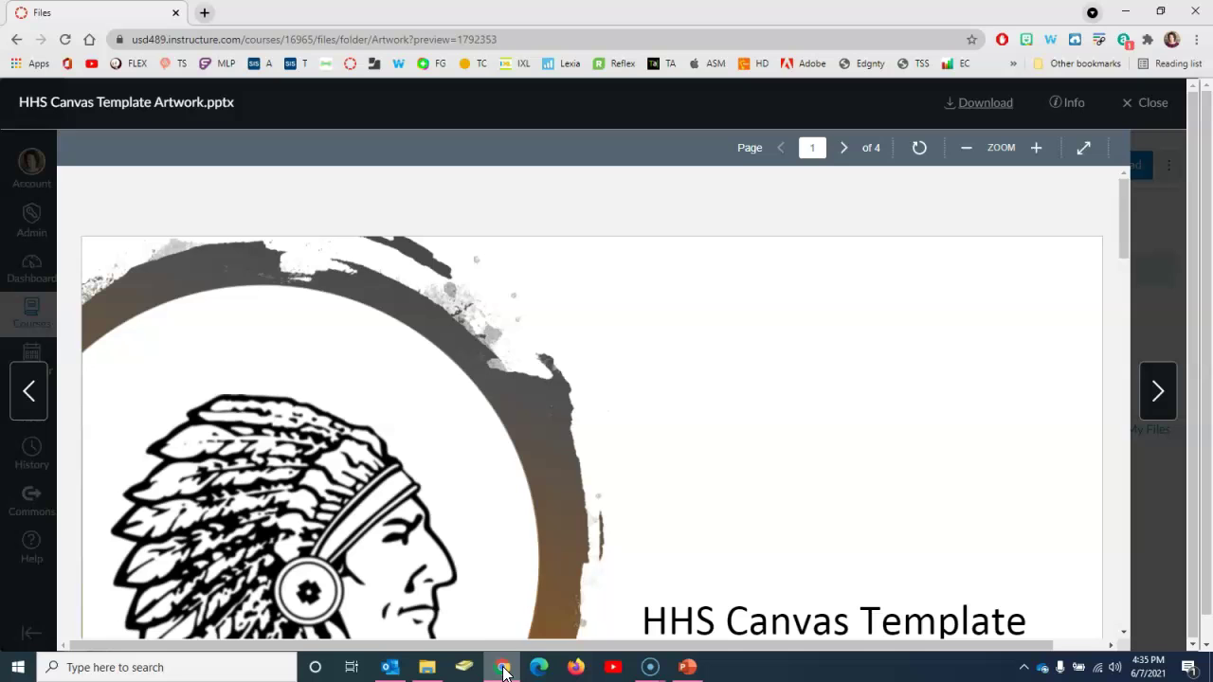
click(1154, 107)
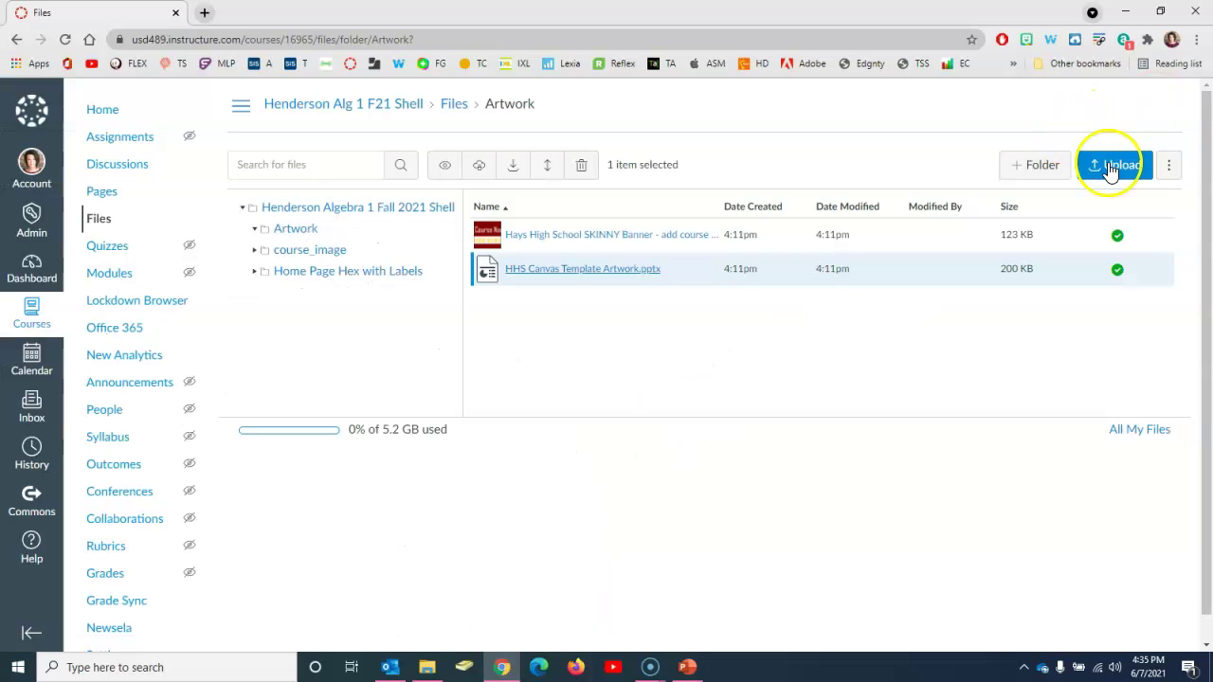
click(1111, 171)
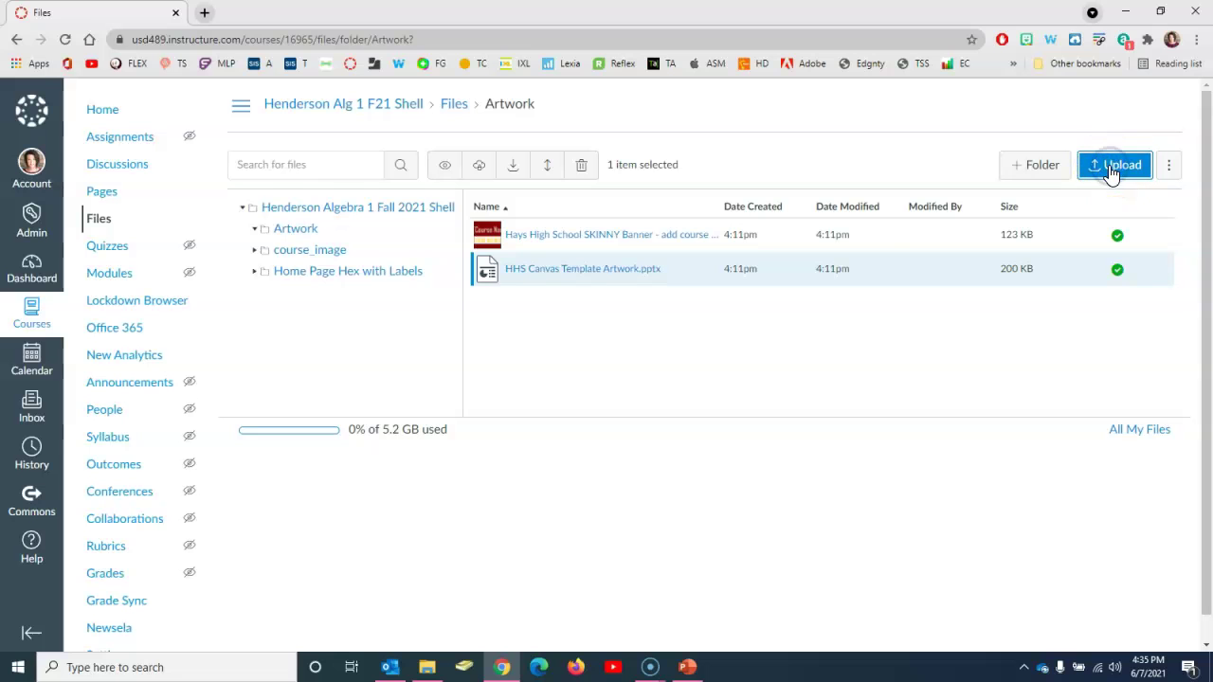
click(52, 119)
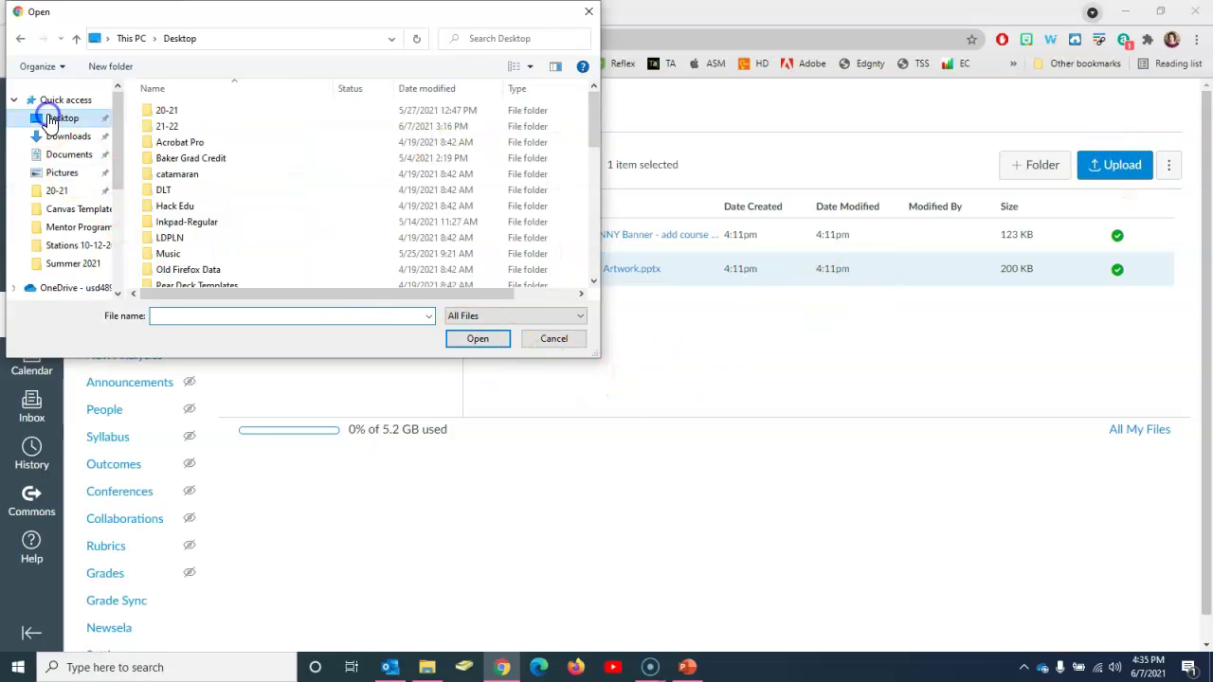
drag(593, 120, 598, 233)
click(213, 133)
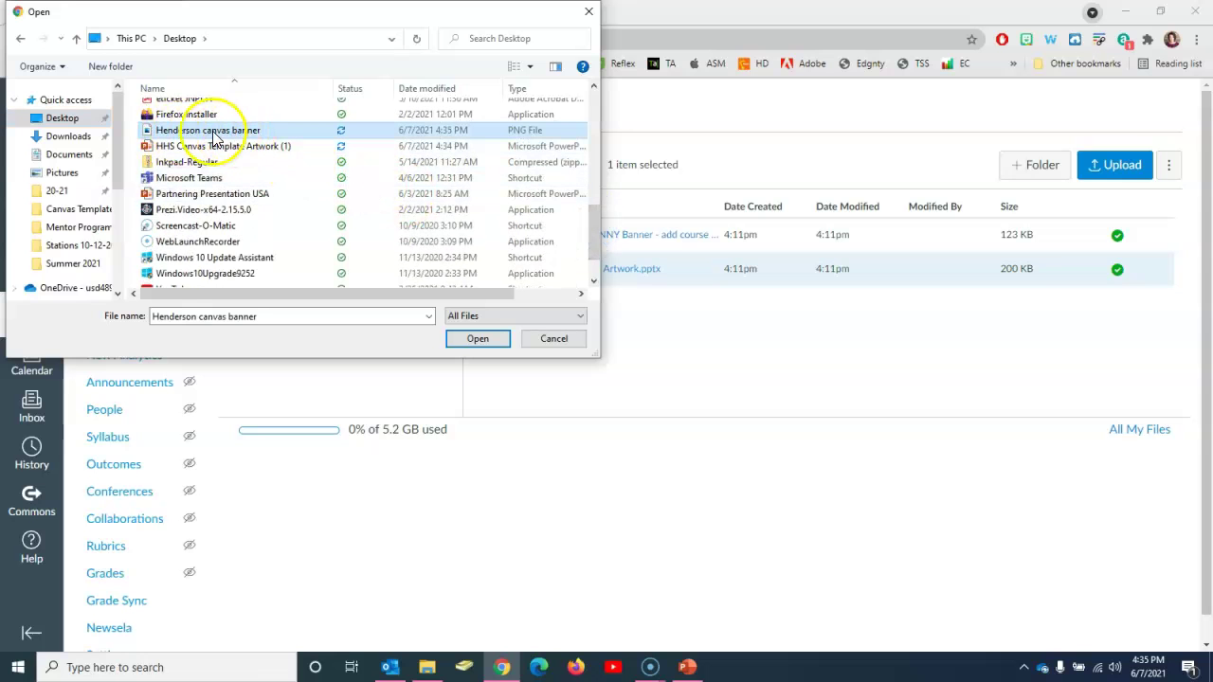
click(478, 341)
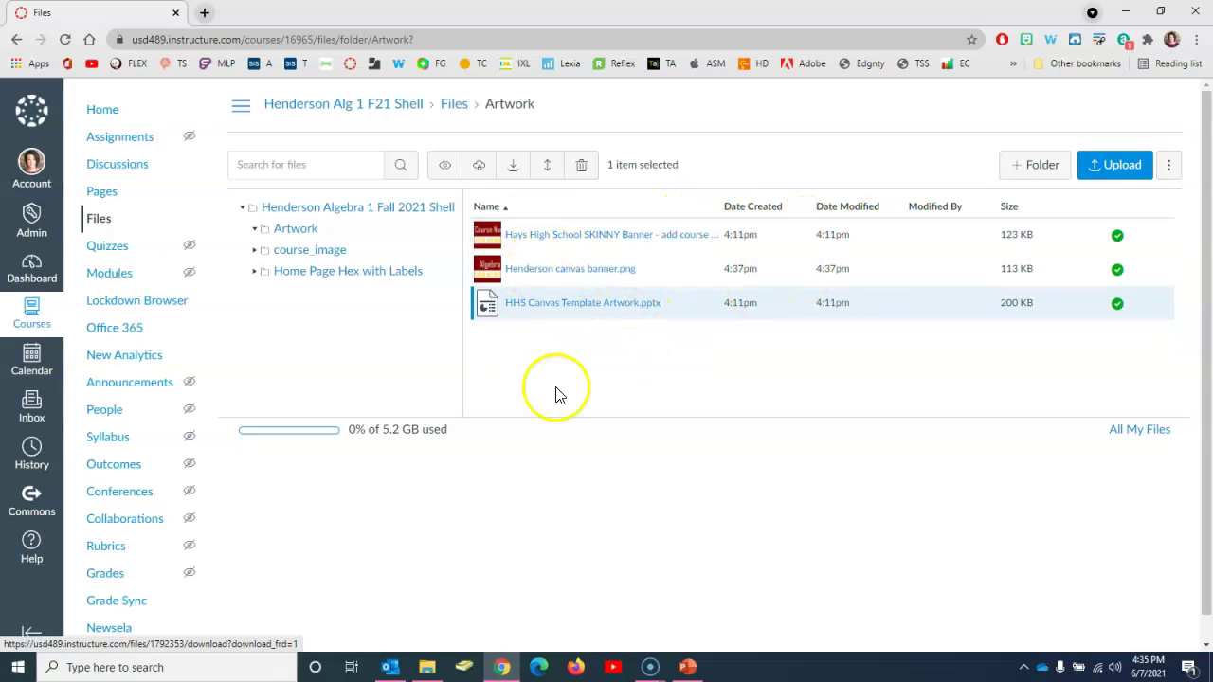
Step: Edit the 21-22 Home Page and delete the old [Course Name - Teacher's Name] banner image
click(105, 113)
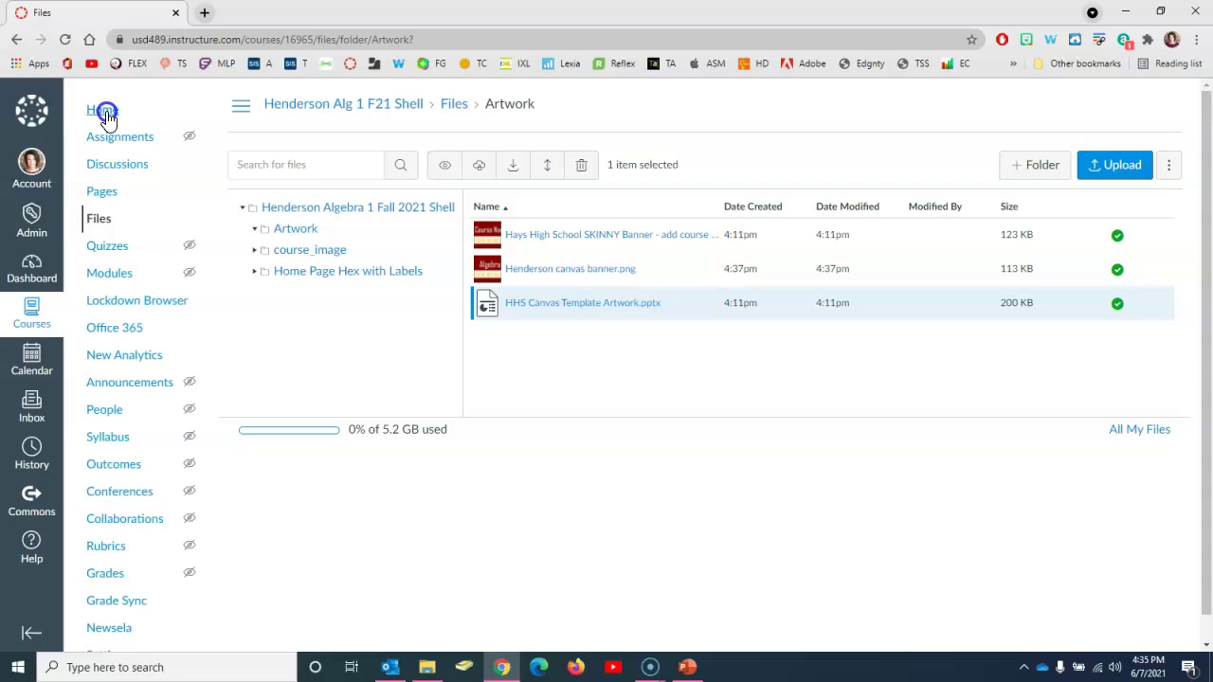
click(104, 113)
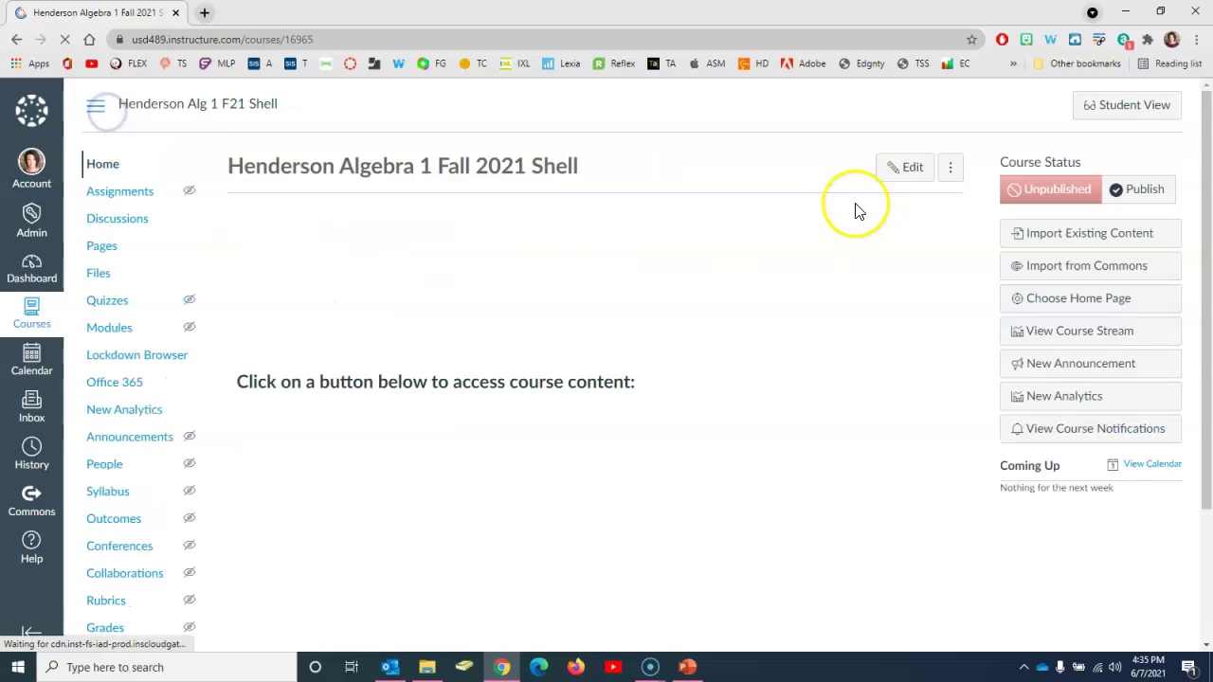
click(906, 168)
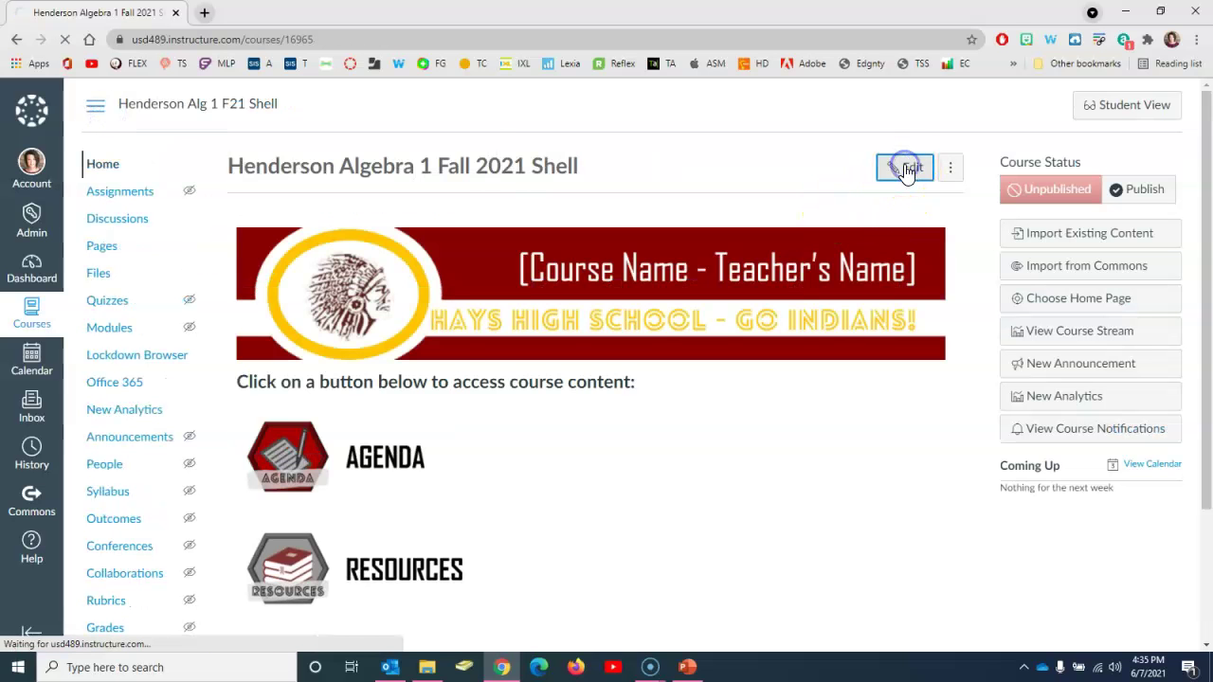
click(614, 339)
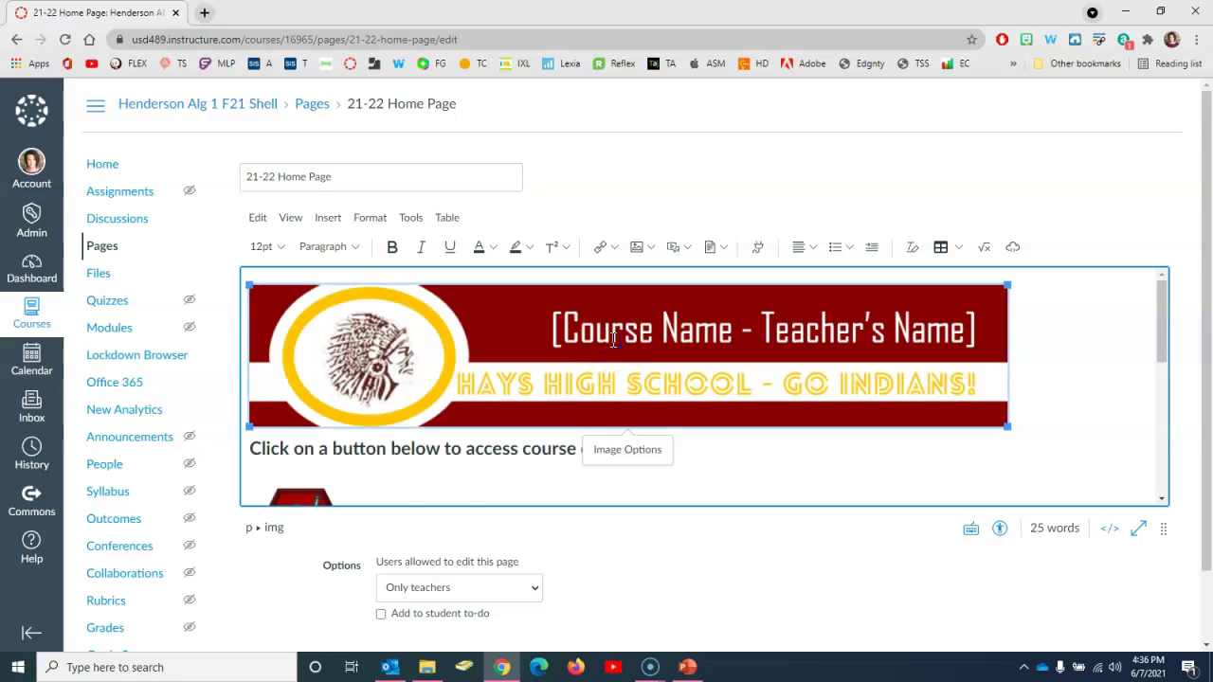
key(Delete)
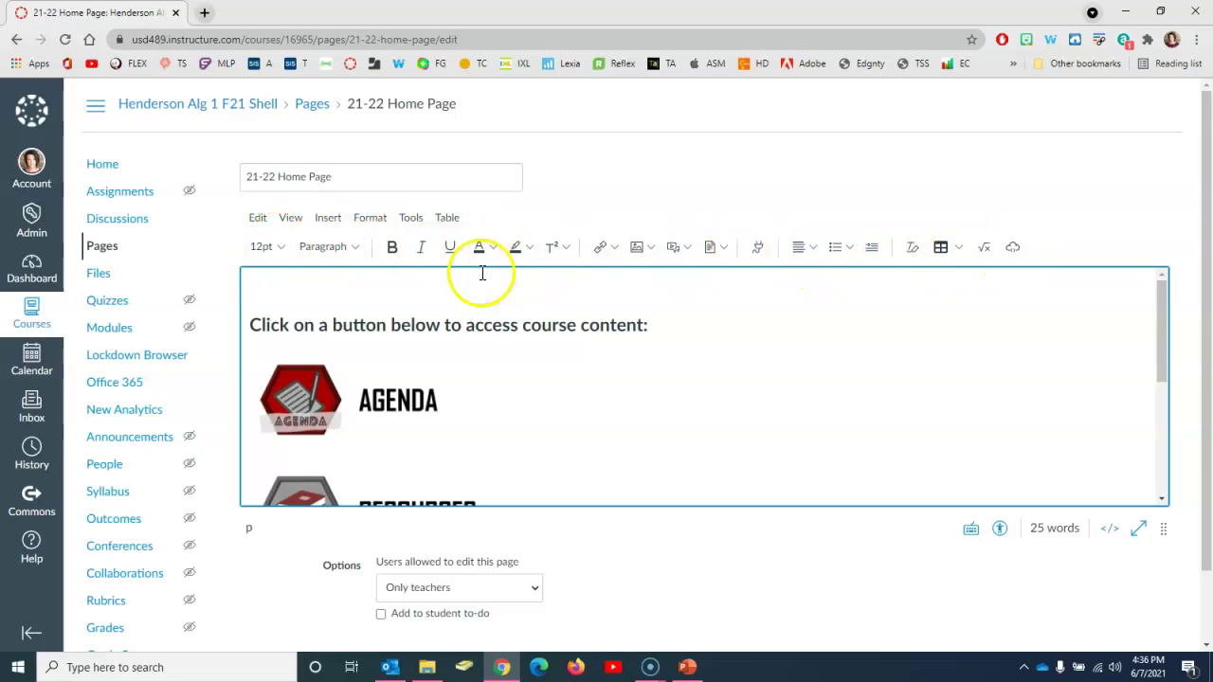
Step: Insert Henderson canvas banner.png from Course Images at the top of the home page
click(650, 248)
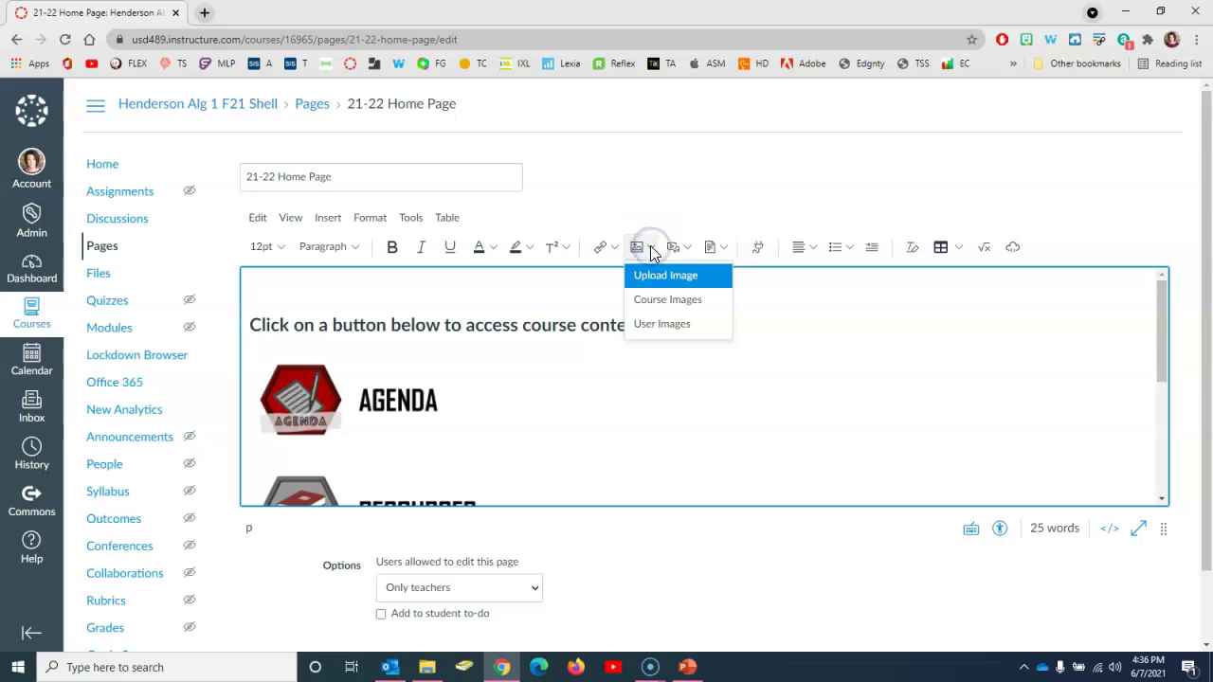
click(680, 304)
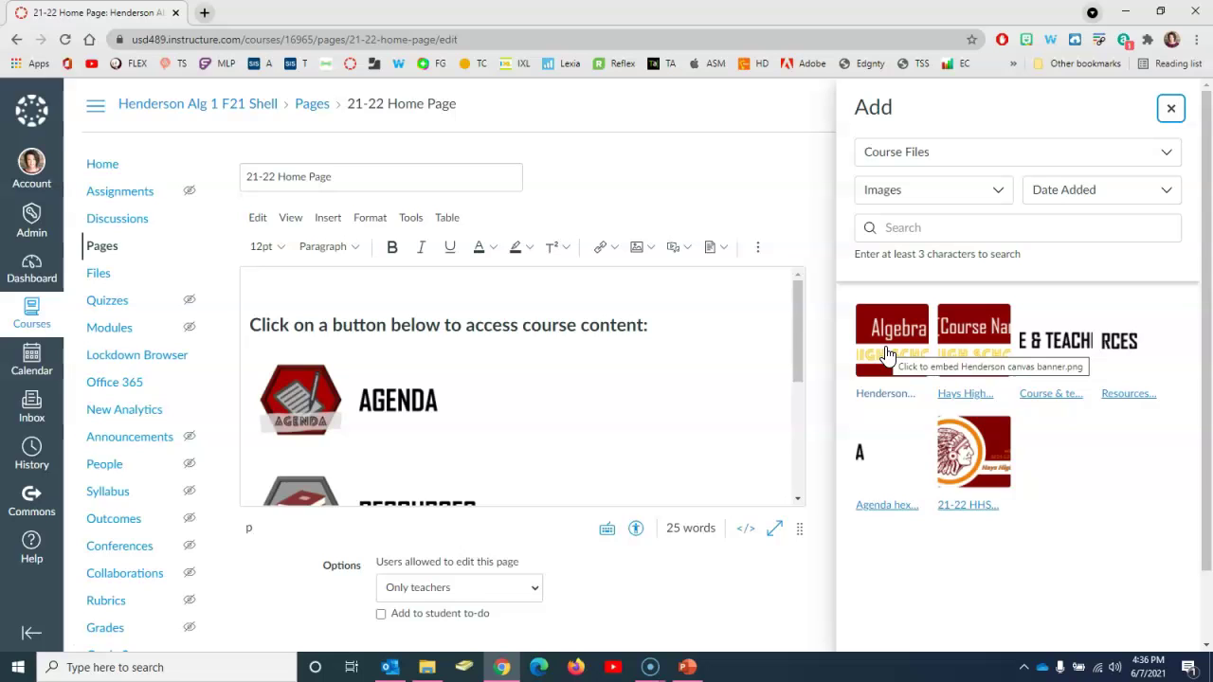
click(887, 353)
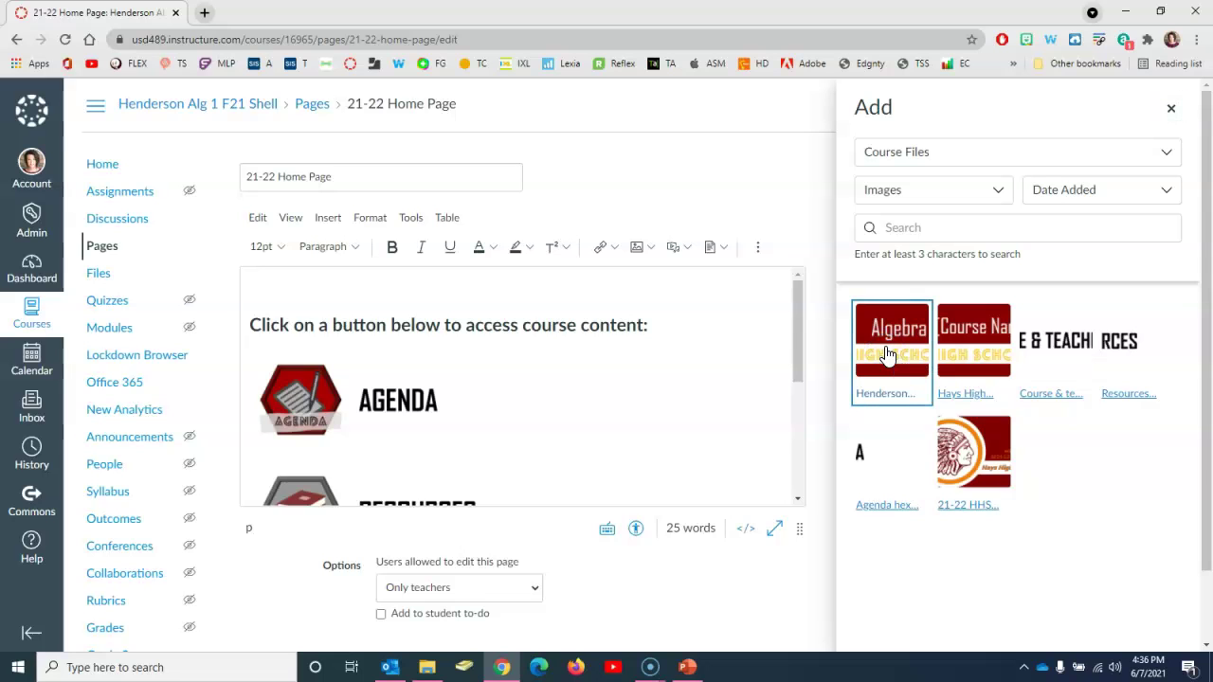
click(1172, 111)
Step: Resize the banner image to a custom width of 1000 px (1000 × 188)
click(777, 365)
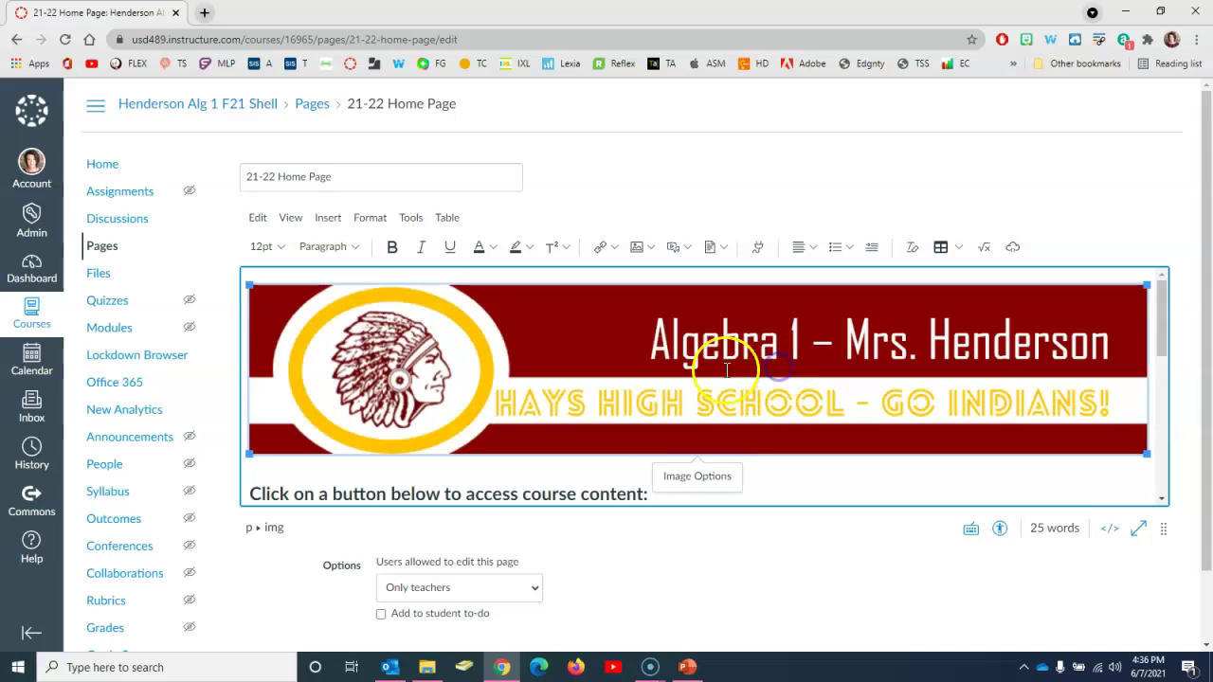
click(699, 477)
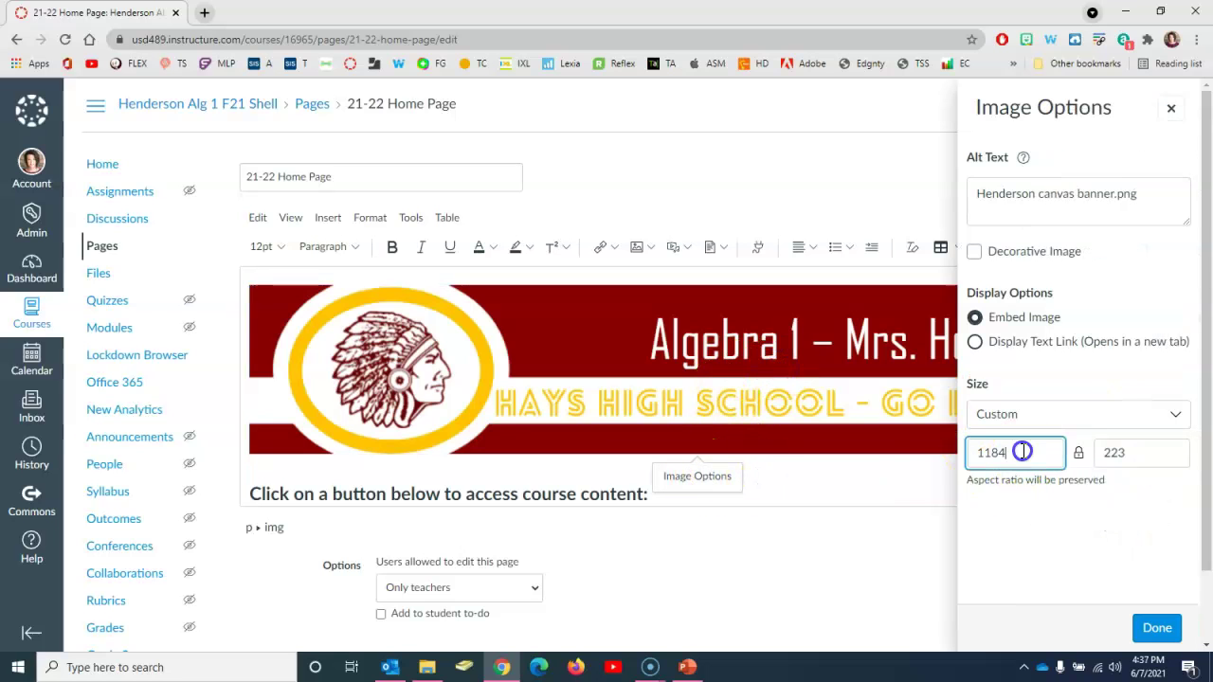
double_click(1023, 452)
text(1000)
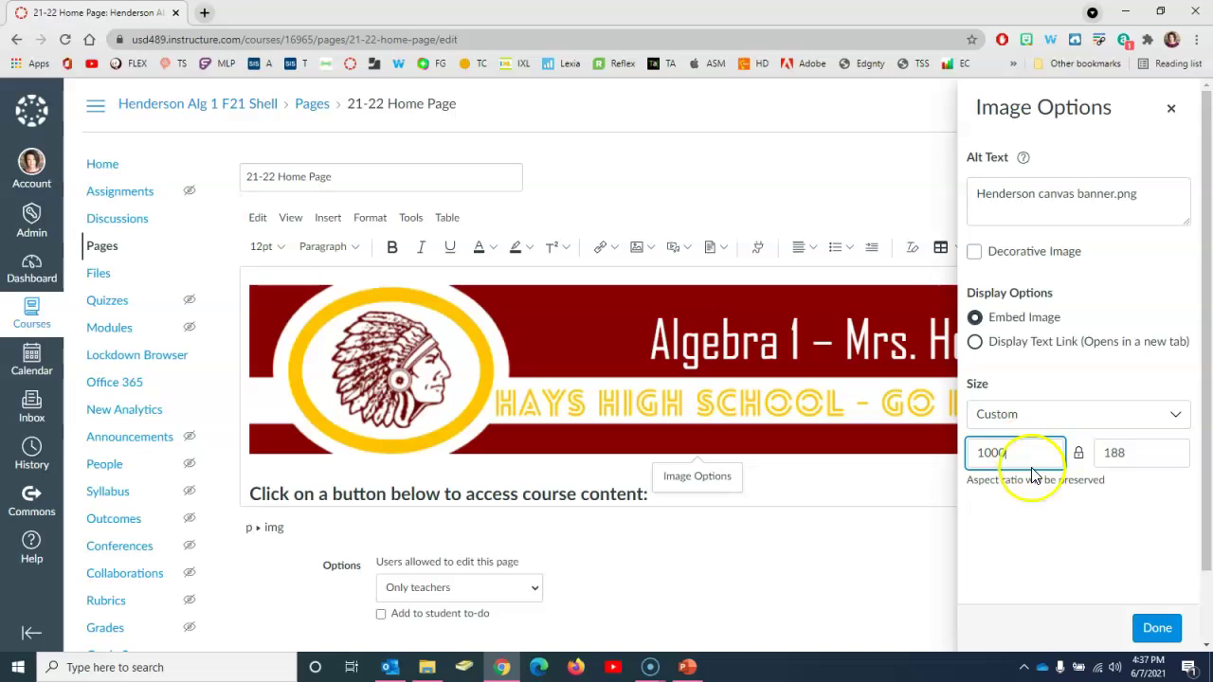
click(1158, 628)
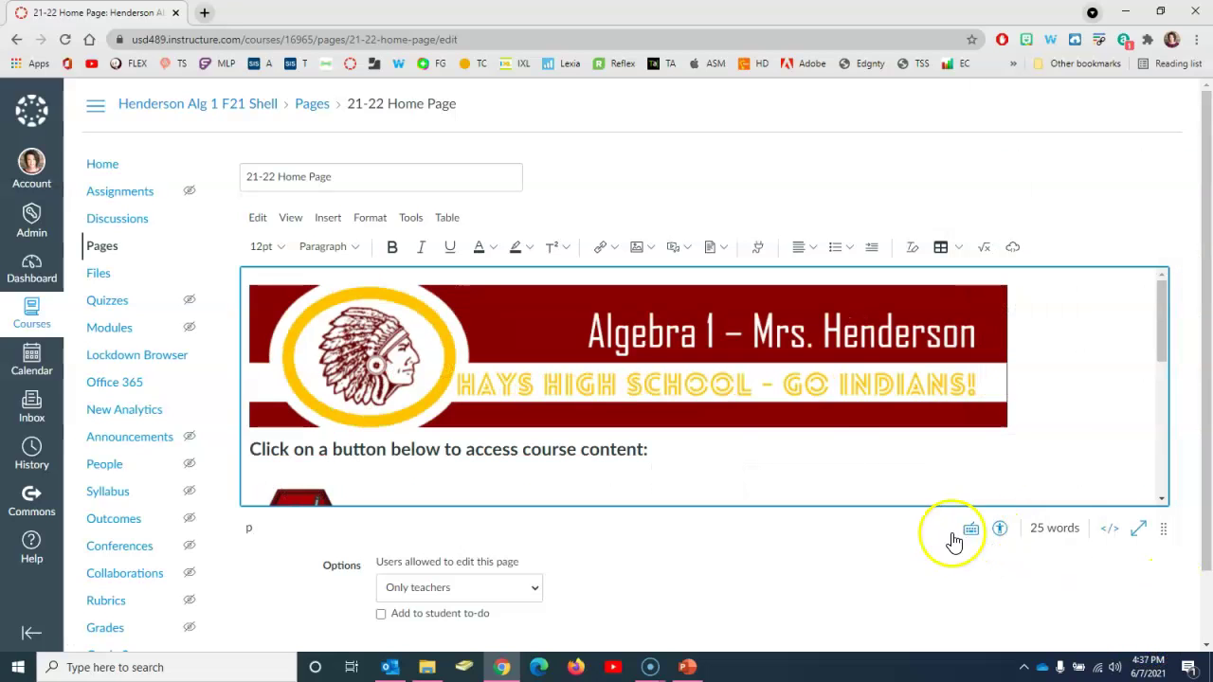
Step: Replace the 'teacher's email here' placeholder with the teacher's e-mail address
scroll(785, 454, down, 3)
scroll(784, 454, down, 5)
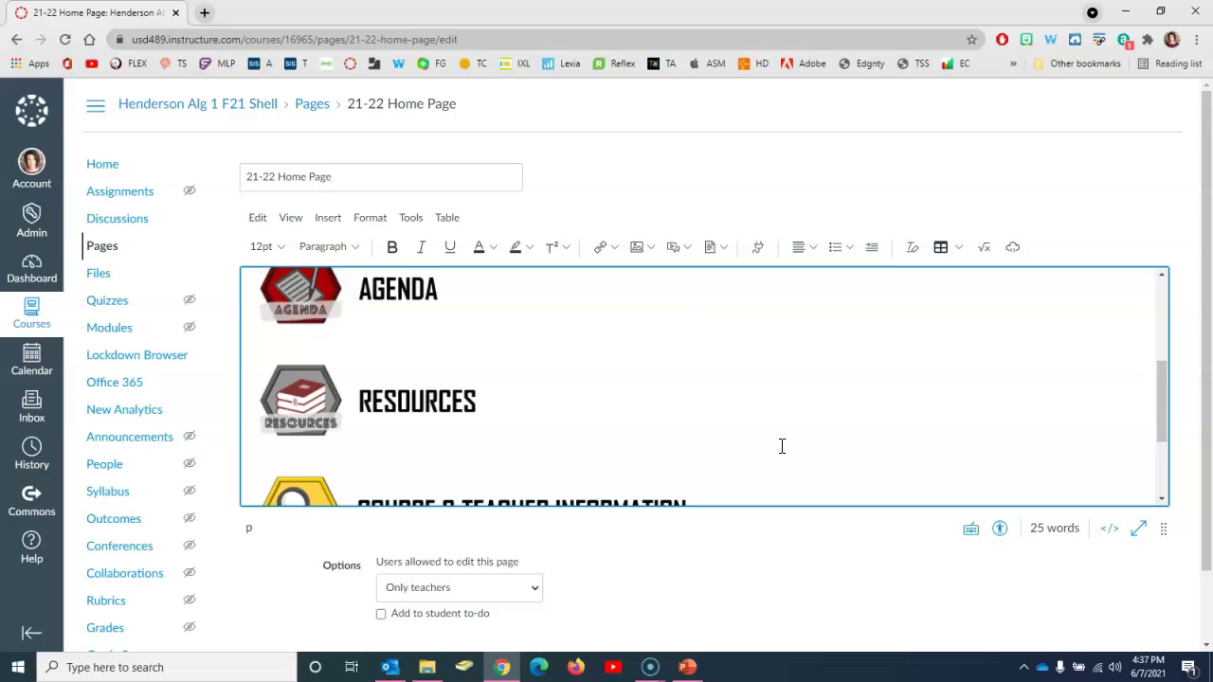
click(916, 447)
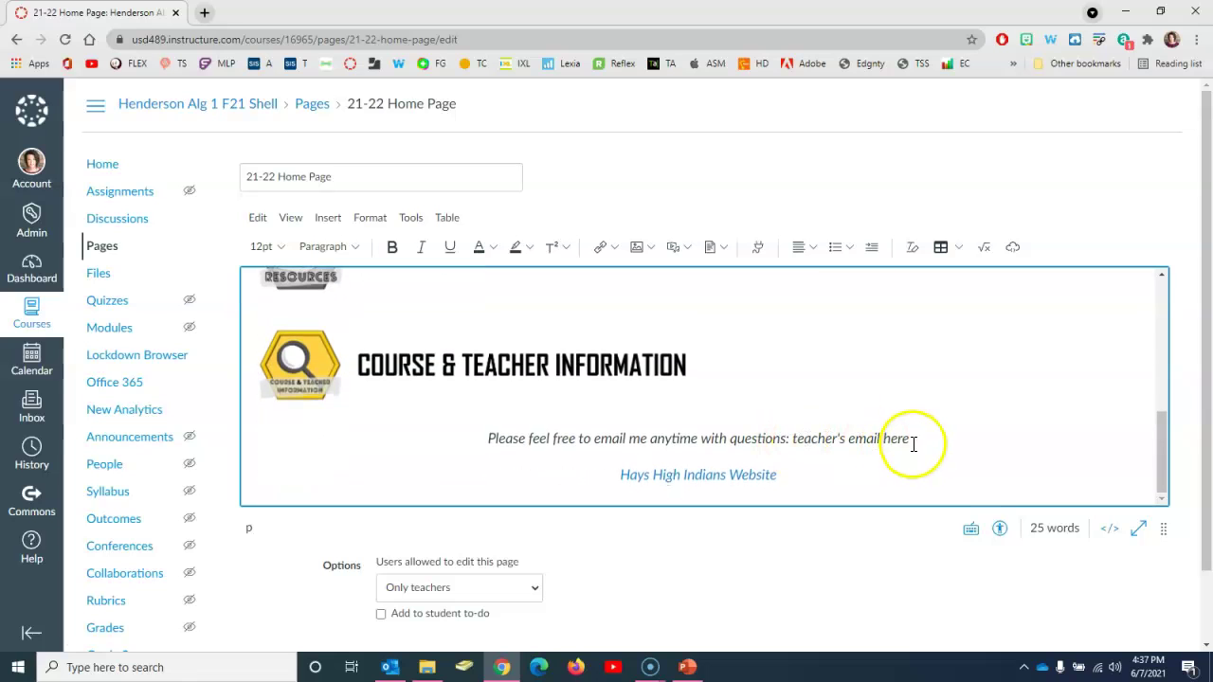
drag(912, 444, 802, 439)
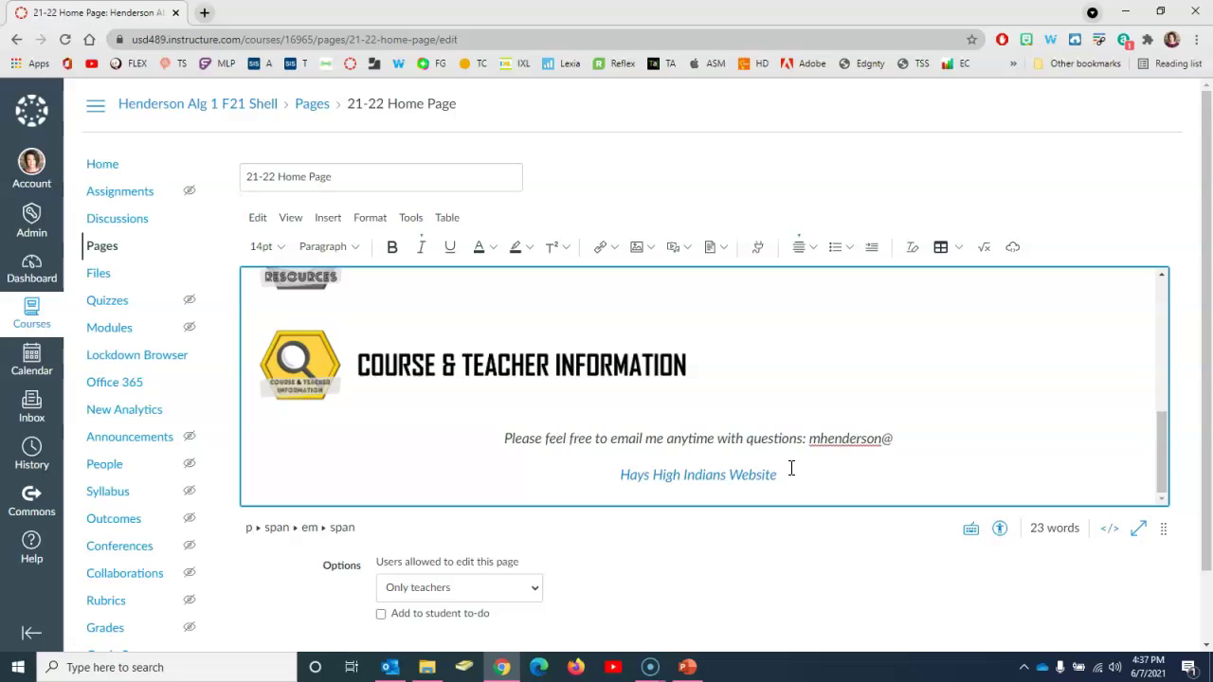
Step: Turn the e-mail address into an external link pointing to that same address
drag(943, 438, 770, 438)
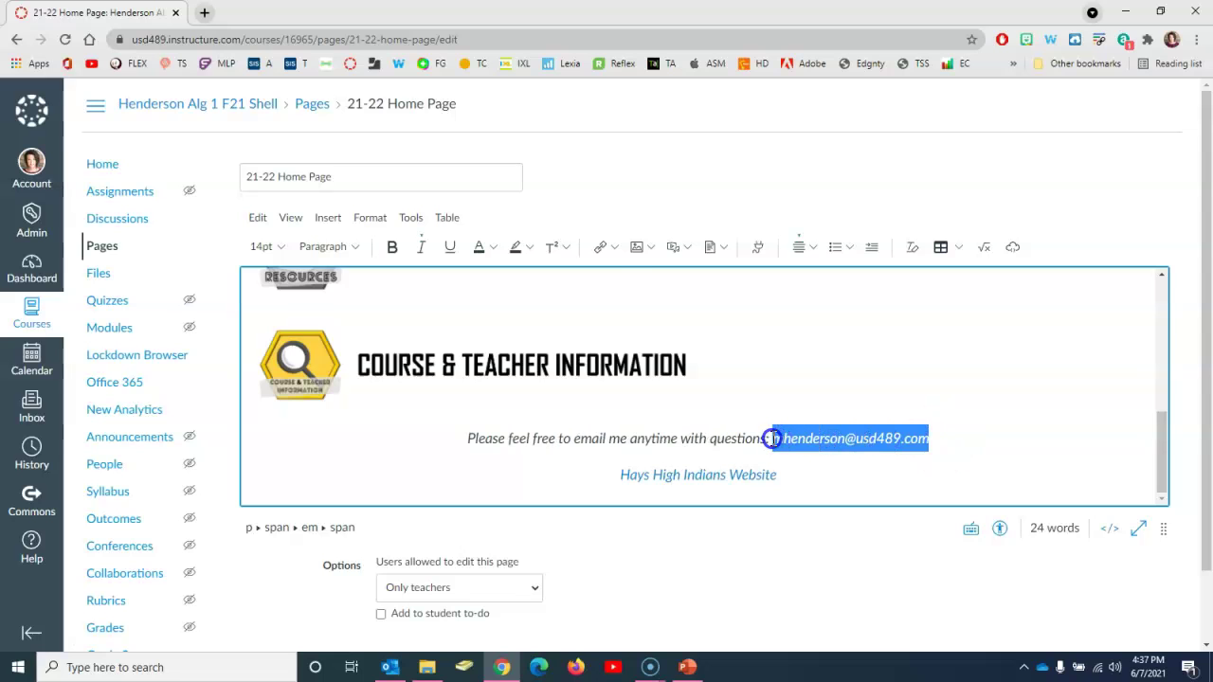
click(613, 249)
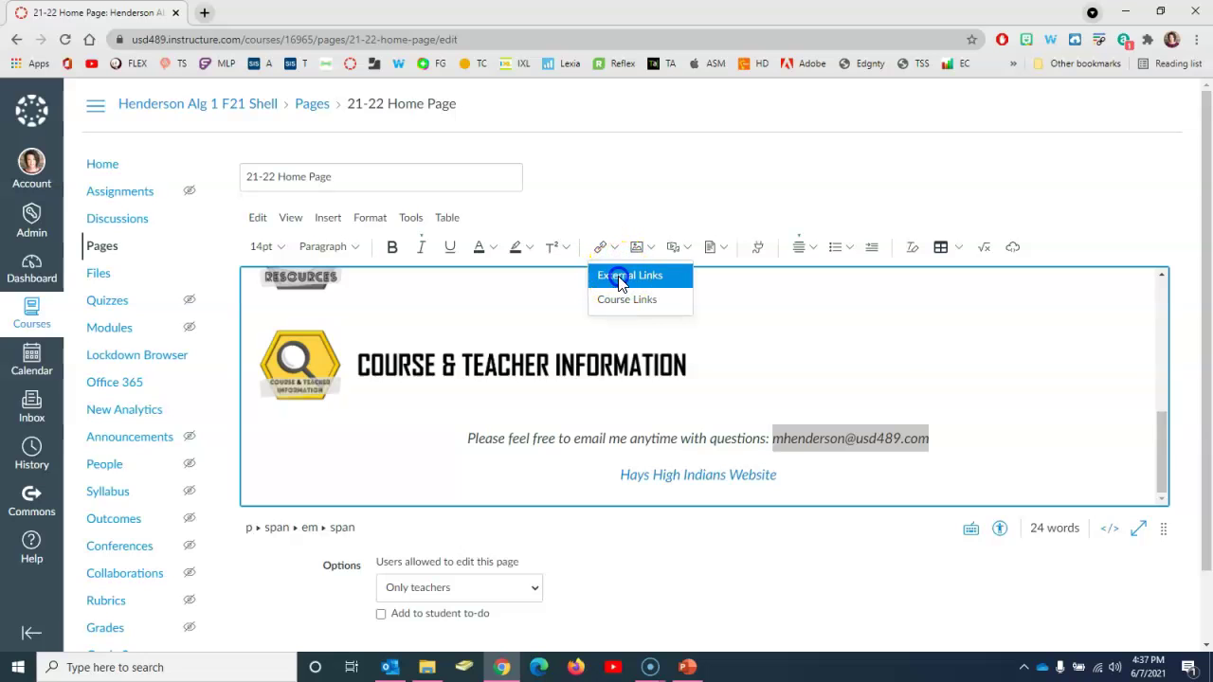
click(620, 277)
drag(497, 343, 343, 350)
key(ctrl+c)
click(393, 404)
key(ctrl+v)
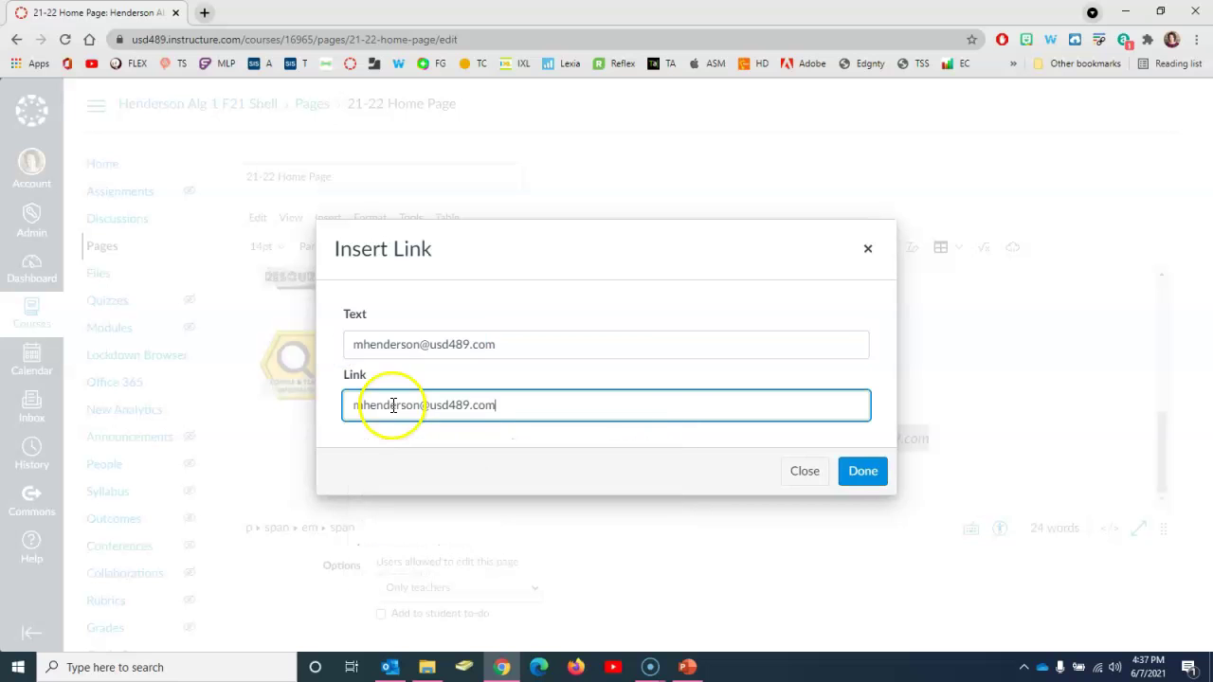
click(851, 474)
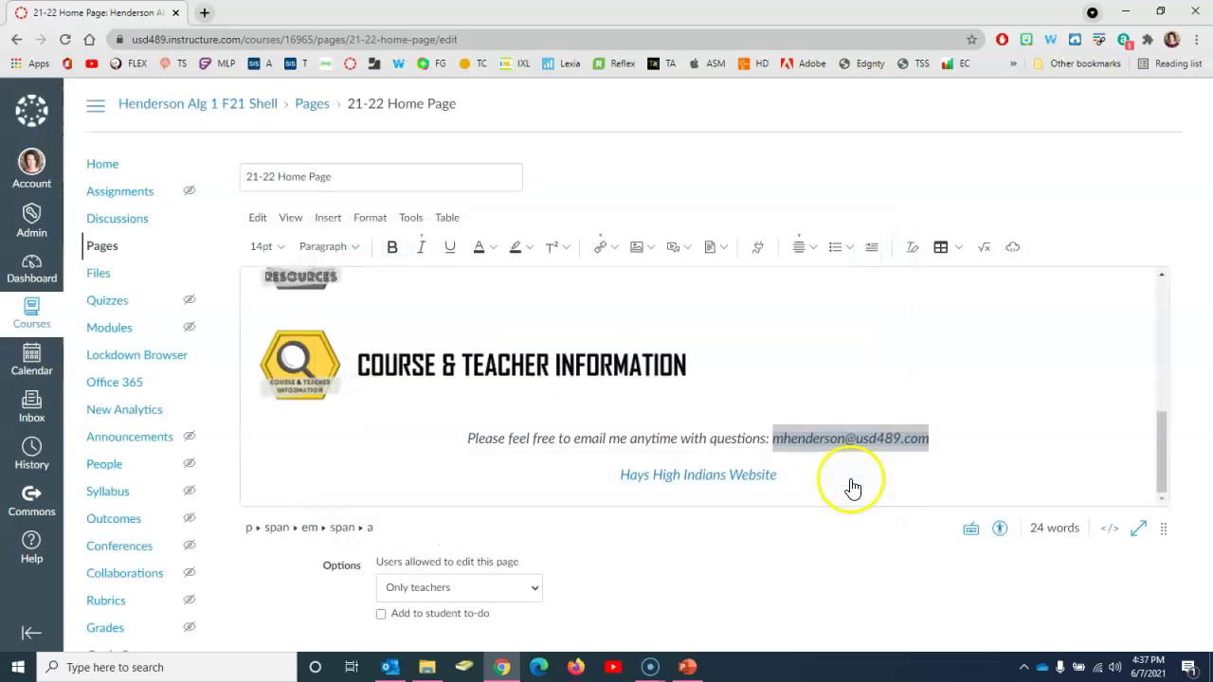
triple_click(837, 469)
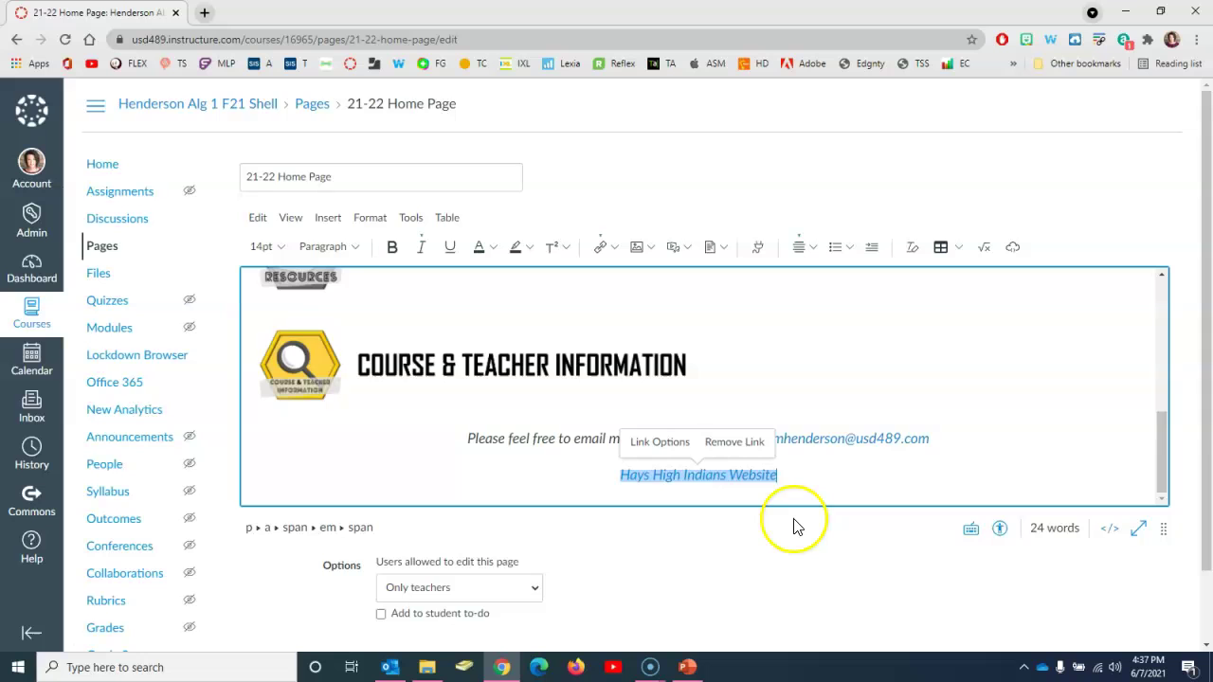
scroll(794, 528, down, 2)
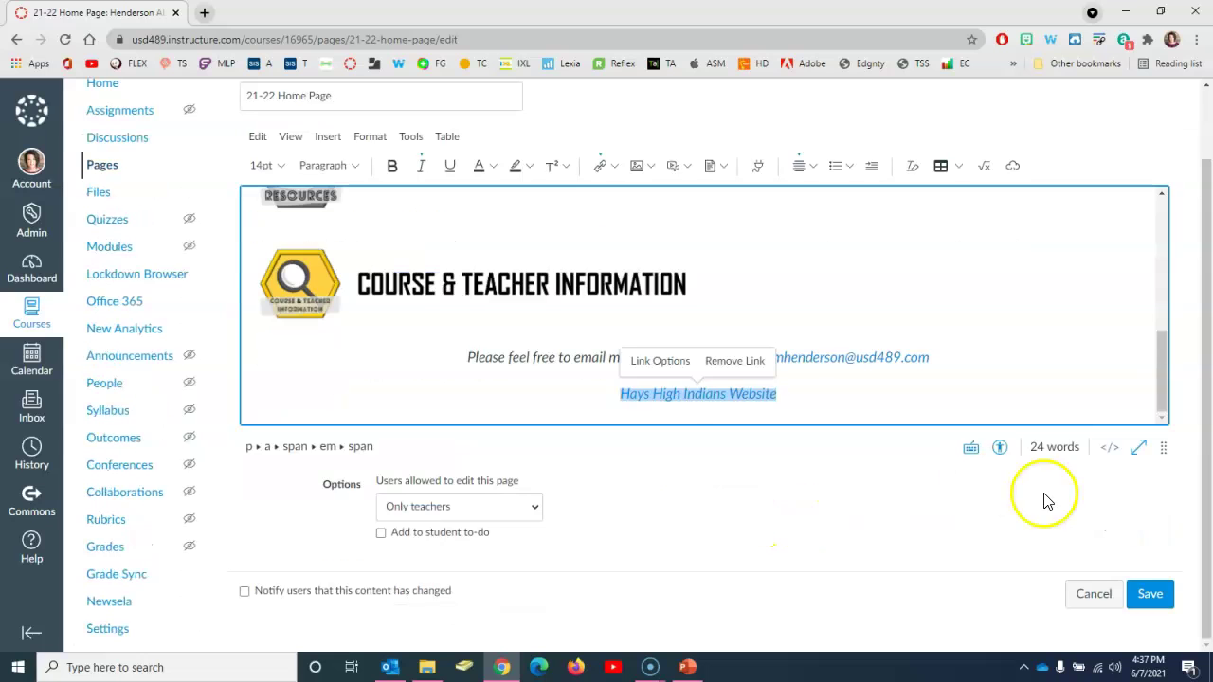
Step: Save the edited 21-22 Home Page and confirm the Algebra 1 banner and linked teacher email
click(1152, 595)
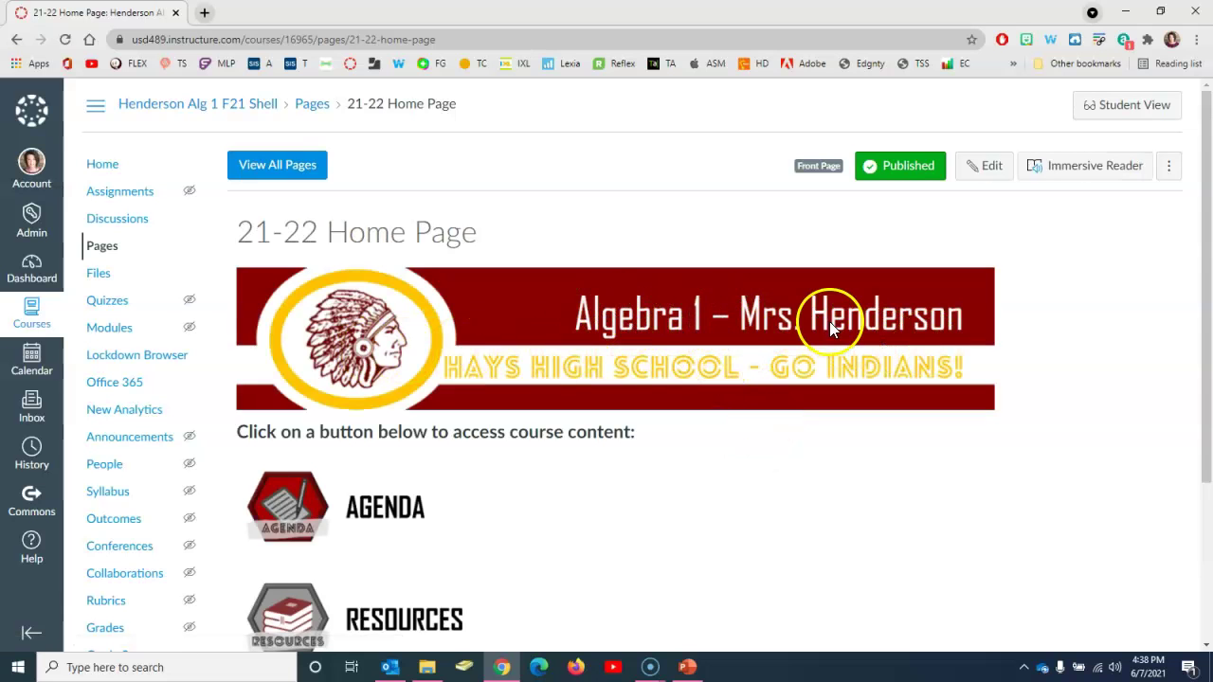
scroll(675, 379, down, 3)
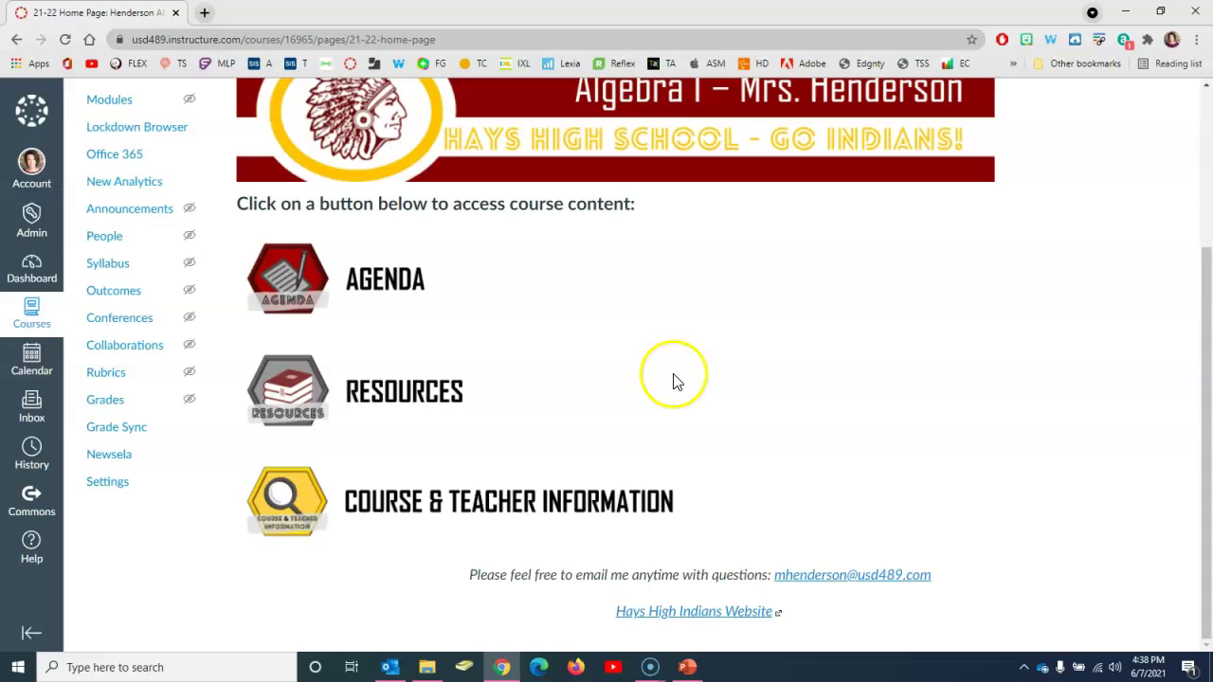